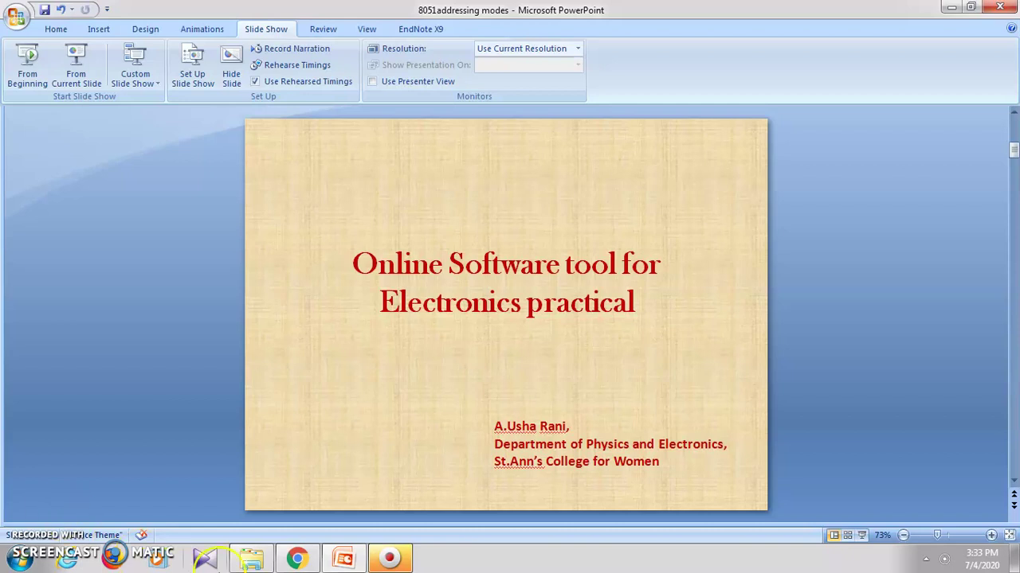
# Step: Switch the Tinkercad dashboard to Circuits and create the new circuit 'Mighty Wolt-Jaban'
pyautogui.click(291, 564)
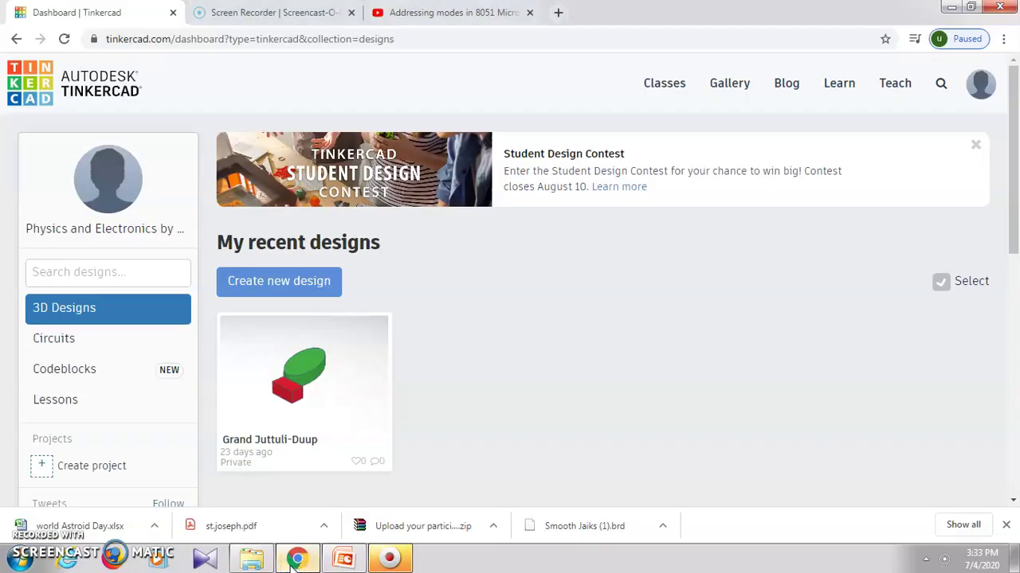
pyautogui.click(202, 411)
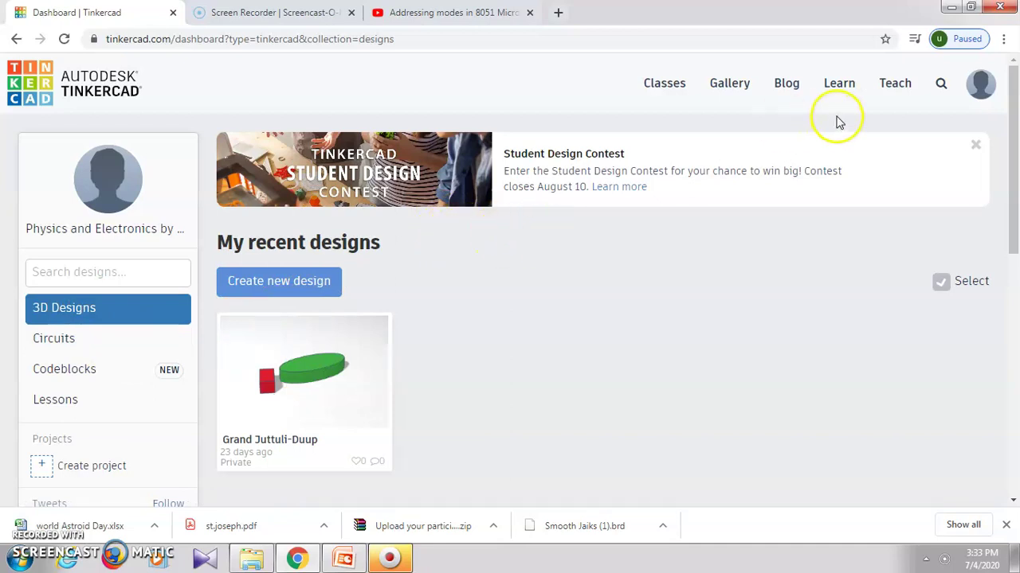
pyautogui.click(982, 86)
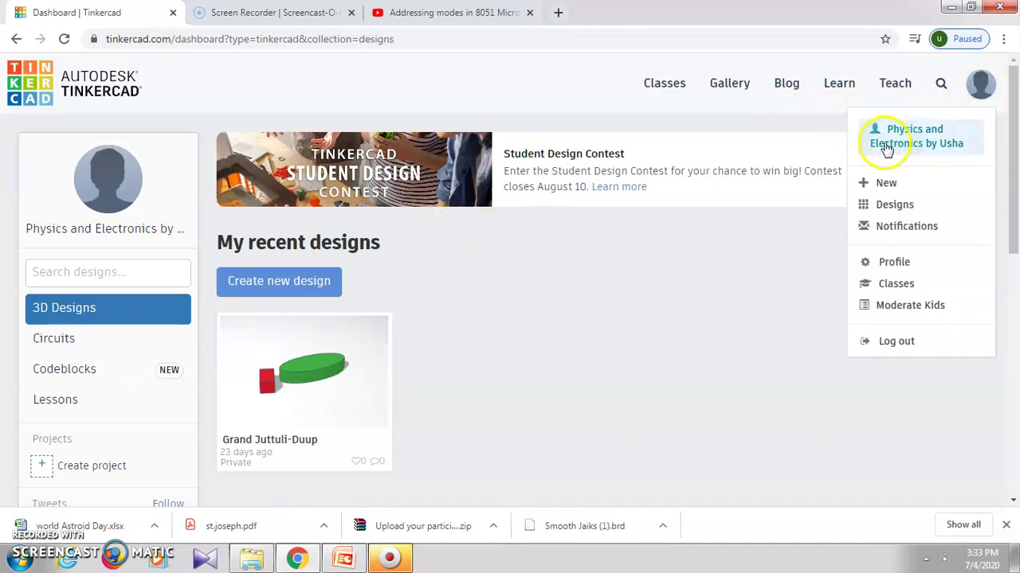
pyautogui.click(724, 258)
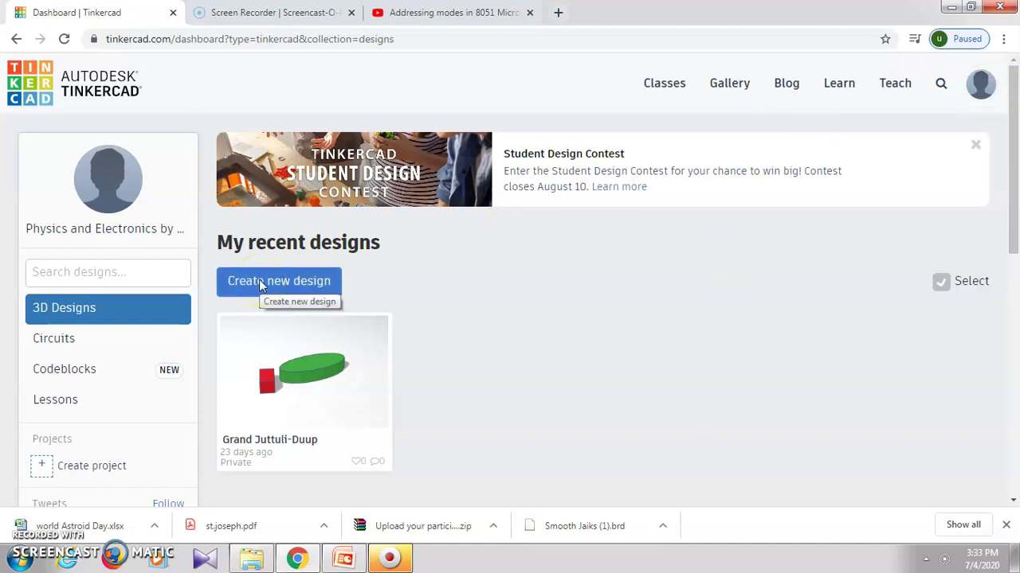
pyautogui.click(182, 294)
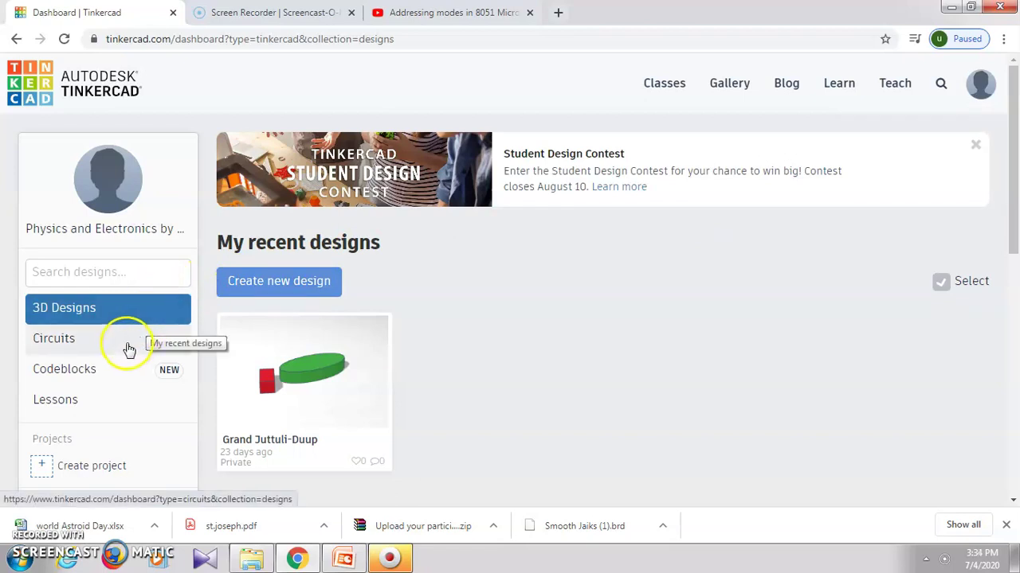
pyautogui.click(127, 348)
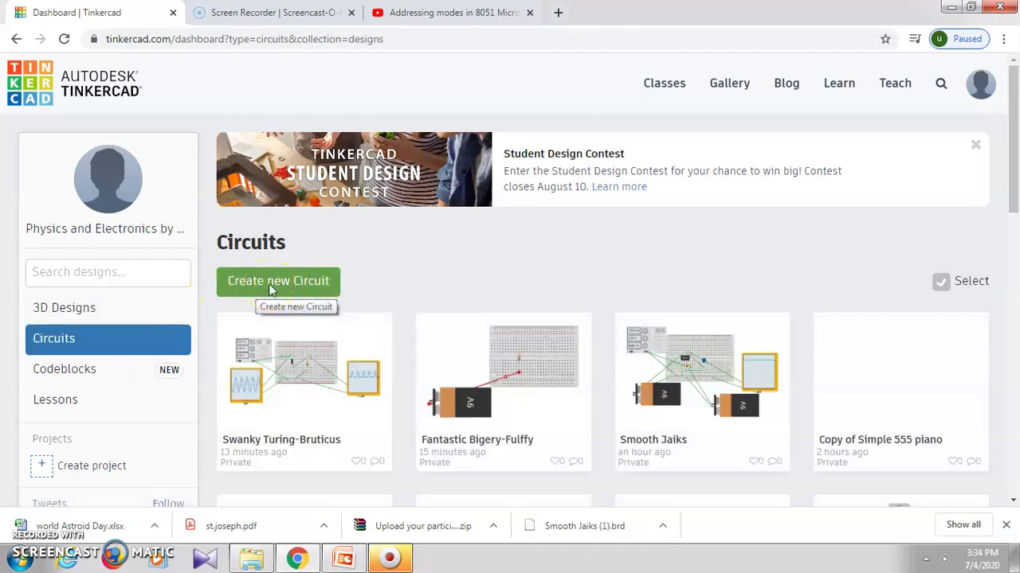
pyautogui.click(271, 288)
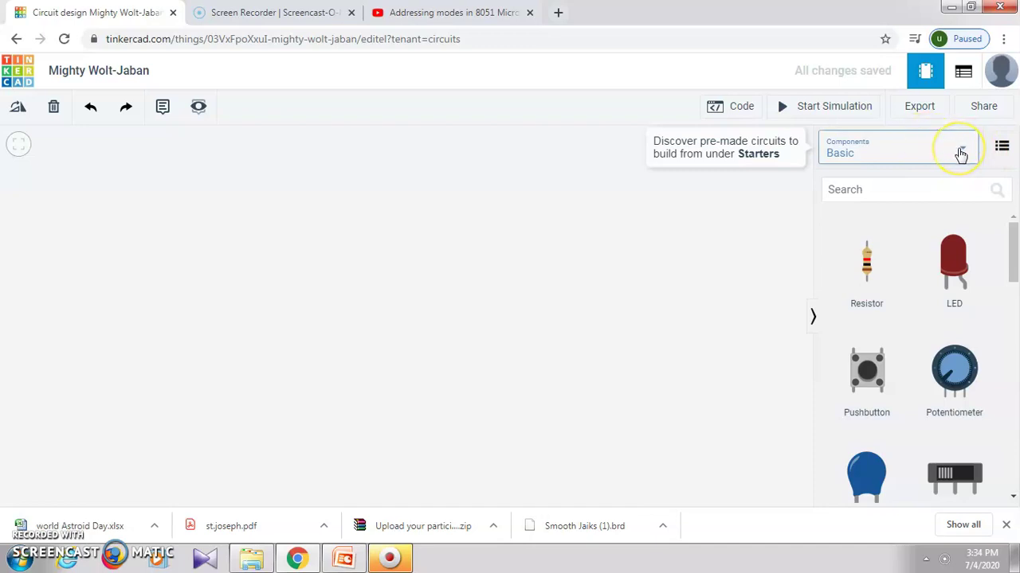
# Step: Change the component list from Basic to All and scroll through the full parts library
pyautogui.click(960, 153)
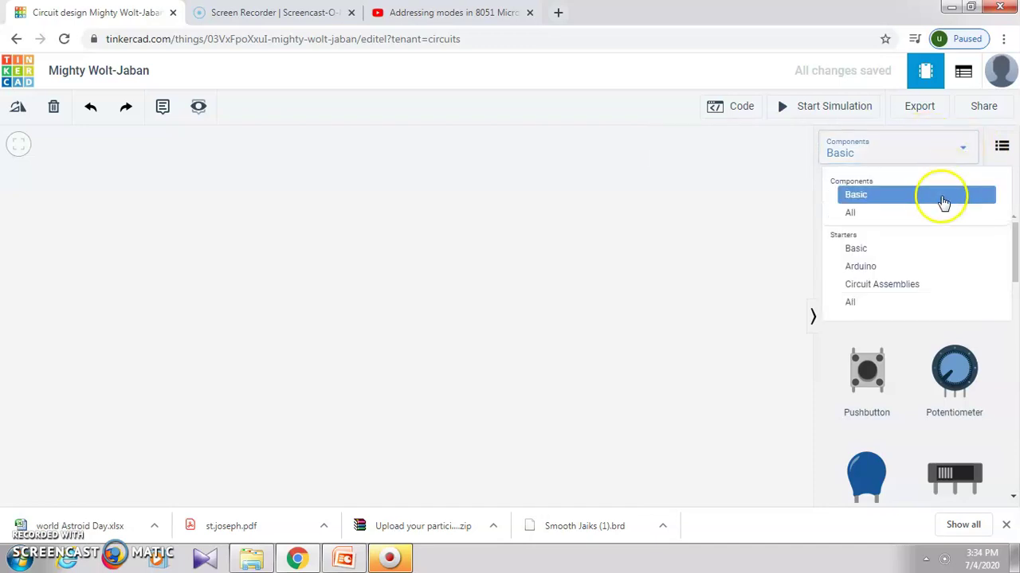
pyautogui.click(936, 214)
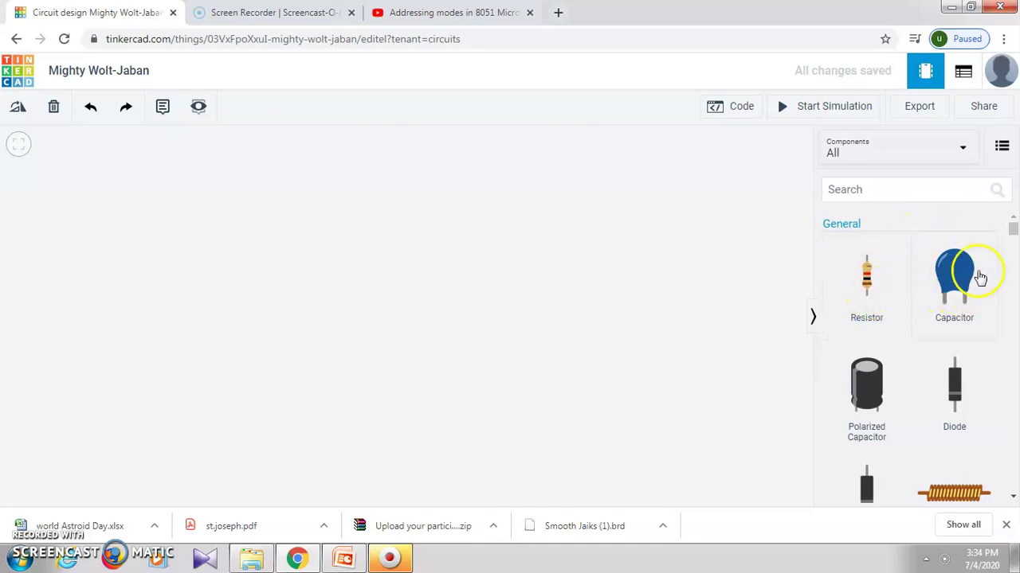
pyautogui.moveTo(1012, 229); pyautogui.dragTo(1014, 247)
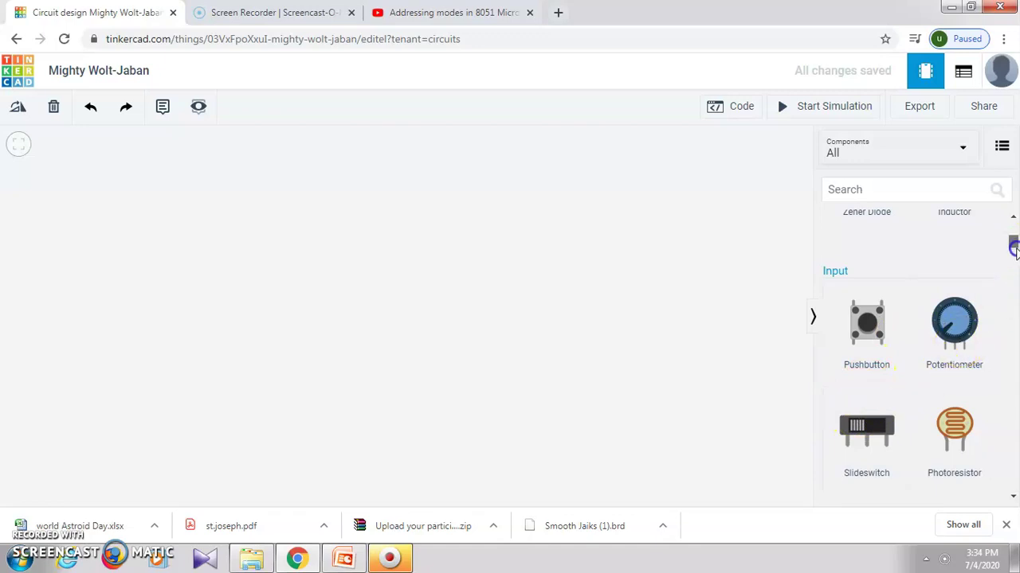
pyautogui.moveTo(1014, 253); pyautogui.dragTo(1014, 283)
pyautogui.scroll(1, 899, 303)
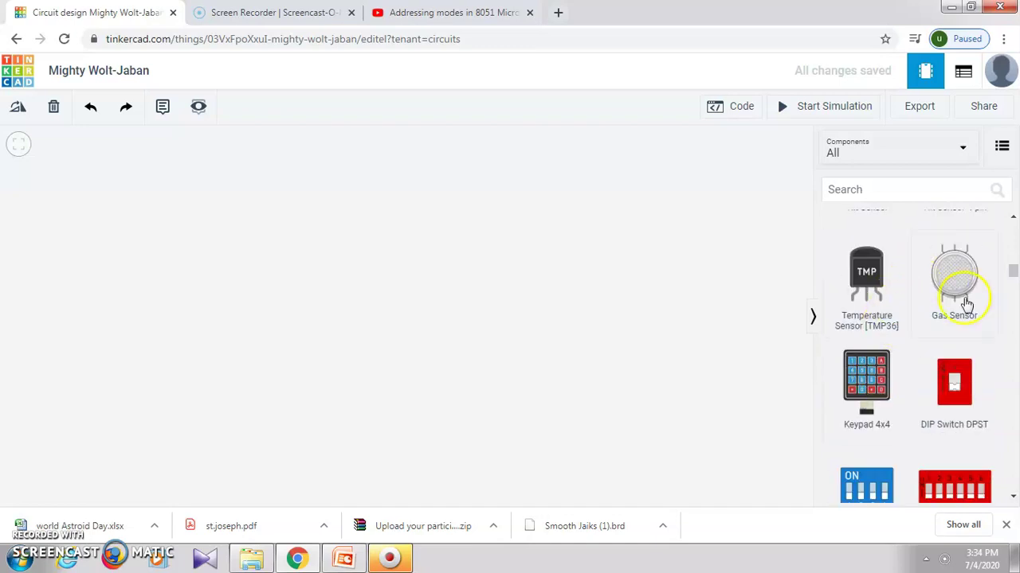
pyautogui.scroll(4, 1009, 266)
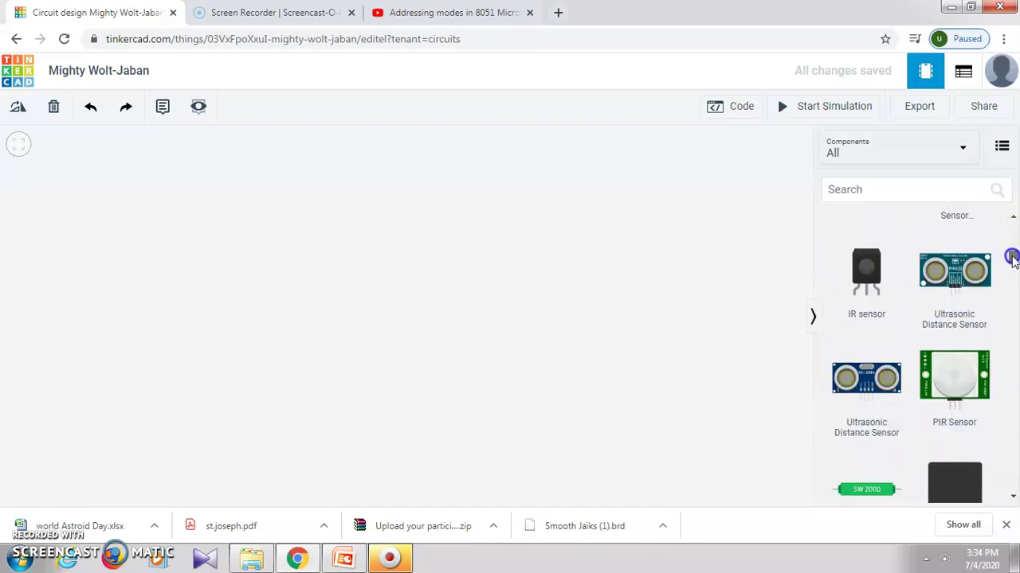
pyautogui.moveTo(1011, 257); pyautogui.dragTo(1007, 377)
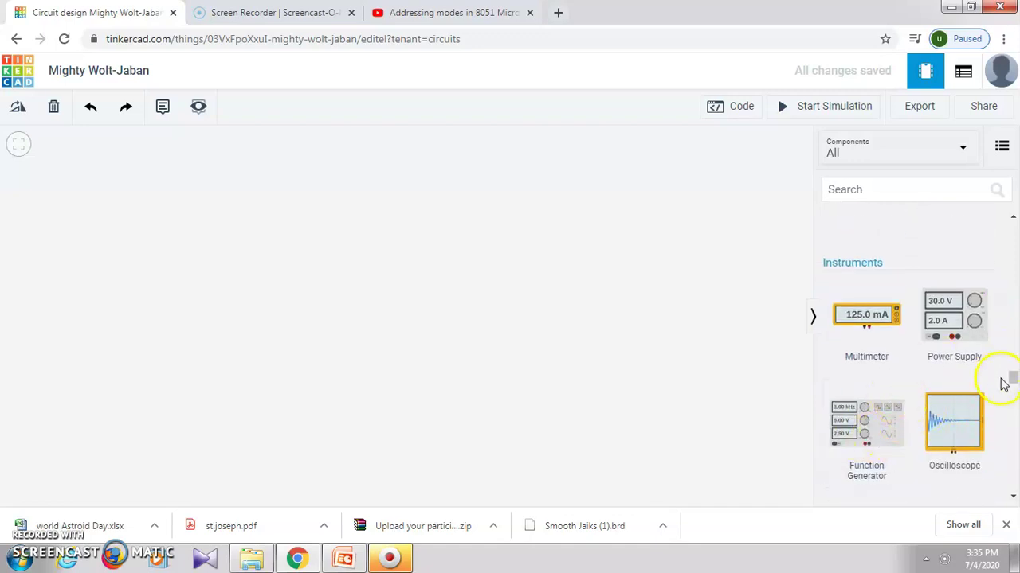
pyautogui.moveTo(1014, 380); pyautogui.dragTo(1013, 227)
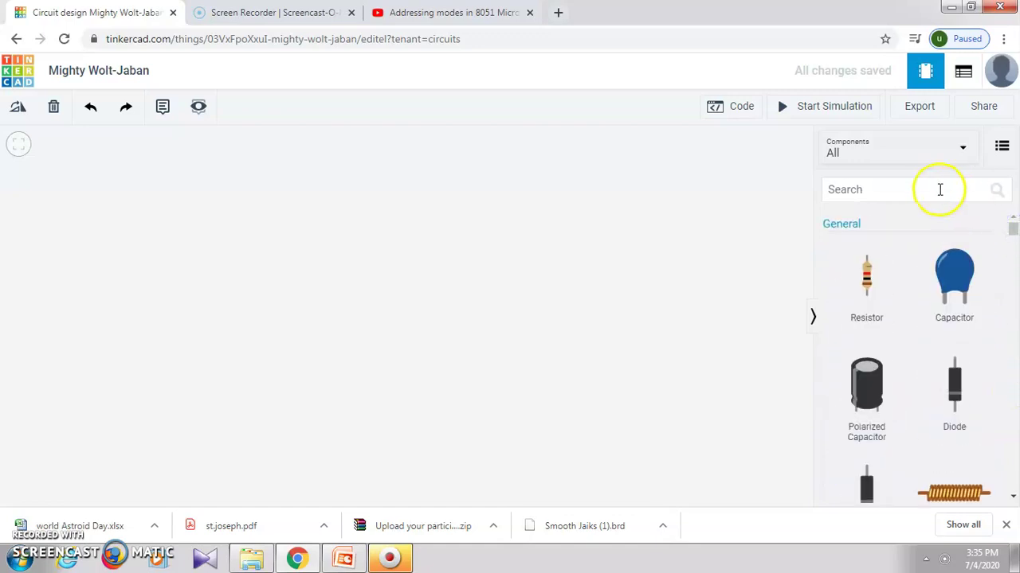
# Step: Search 'func' and drop a Function Generator onto the canvas
pyautogui.click(937, 190)
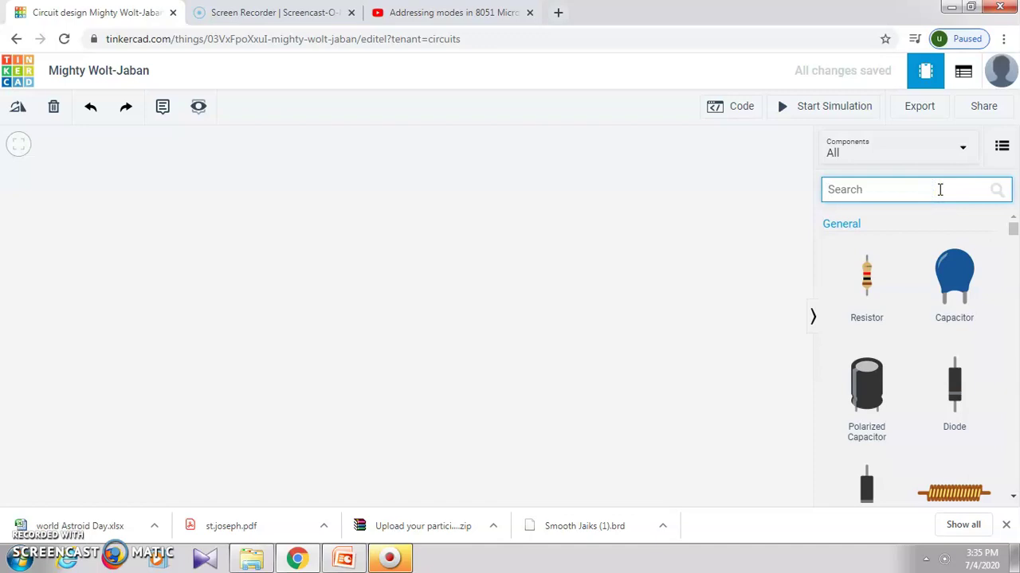
pyautogui.write('fun')
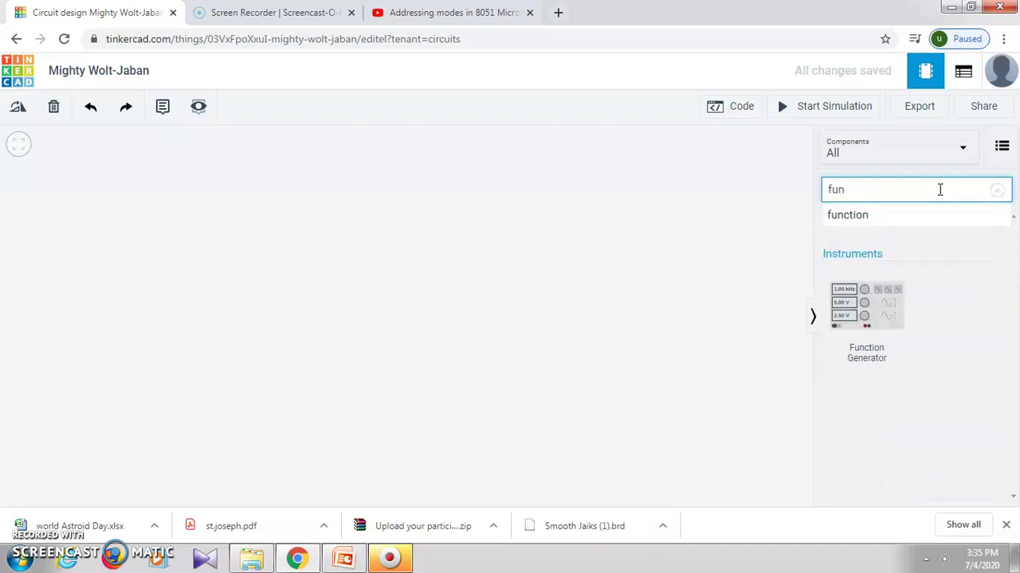
pyautogui.write('c')
pyautogui.moveTo(876, 295); pyautogui.dragTo(239, 298)
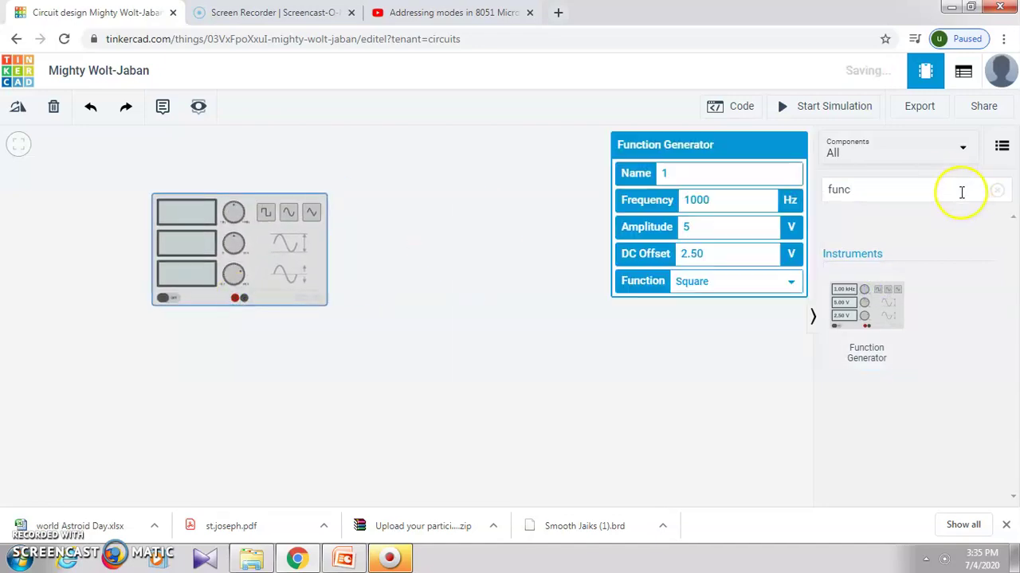
# Step: Search 'bre' and place a Breadboard Small on the canvas
pyautogui.click(961, 192)
pyautogui.press('BackSpace')
pyautogui.press('BackSpace')
pyautogui.press('BackSpace')
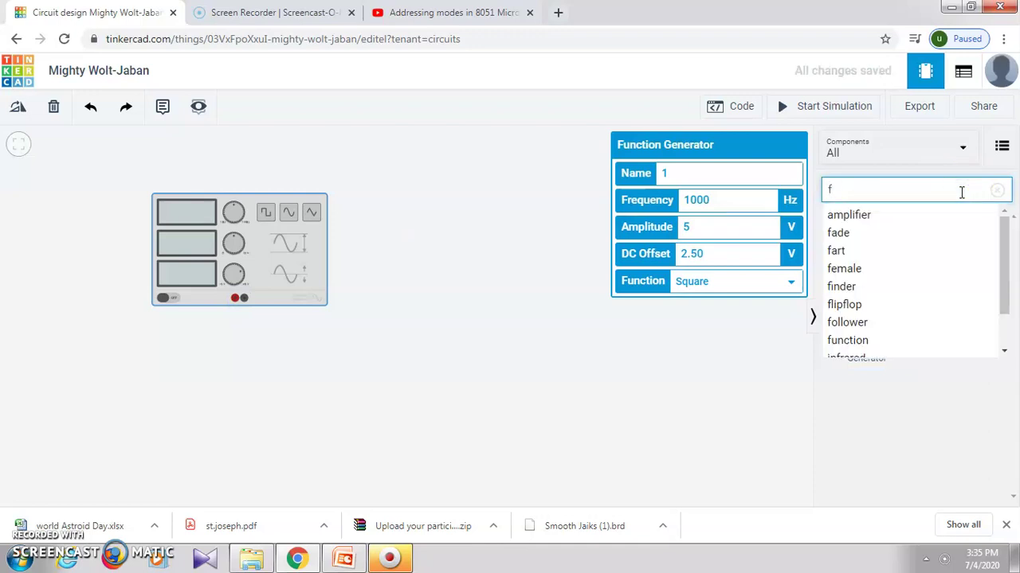
pyautogui.write('bre')
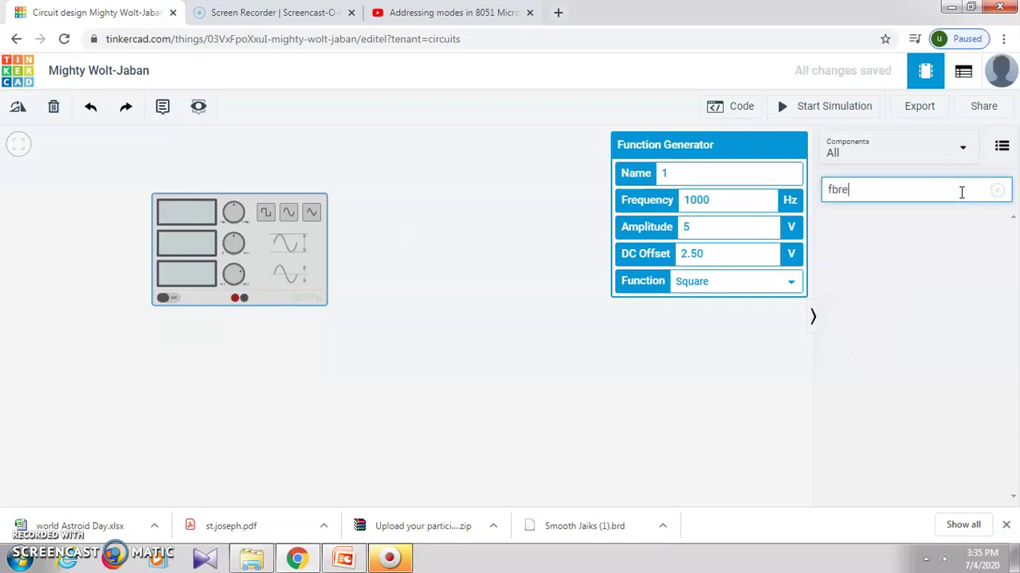
pyautogui.press('BackSpace')
pyautogui.press('BackSpace')
pyautogui.press('BackSpace')
pyautogui.press('BackSpace')
pyautogui.write('br')
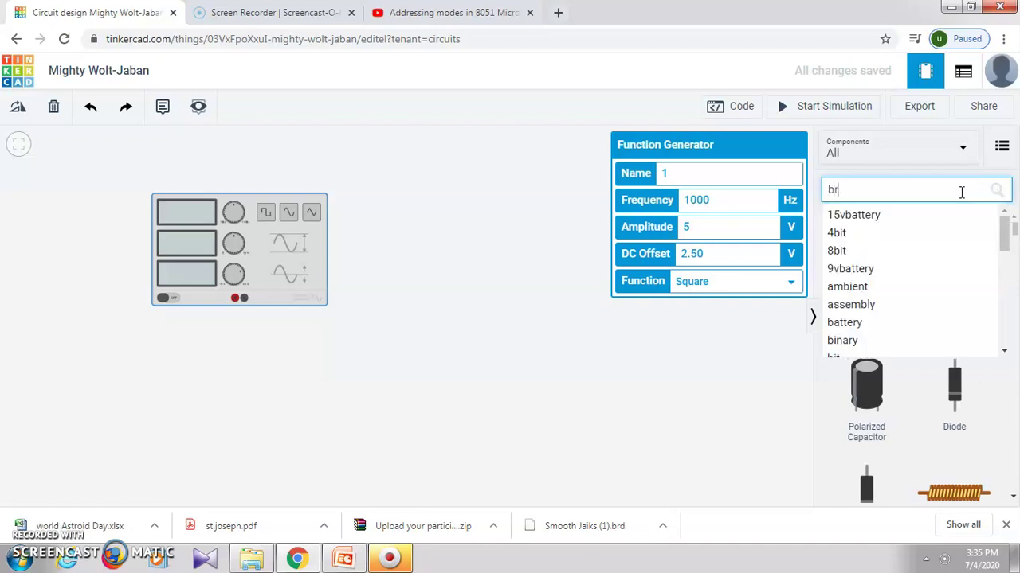
pyautogui.write('e')
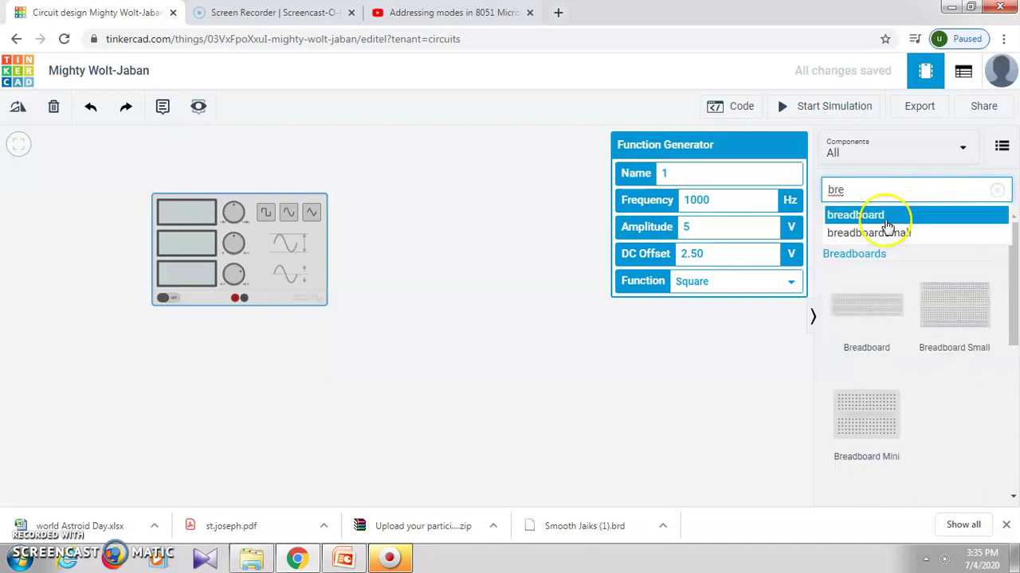
pyautogui.click(939, 323)
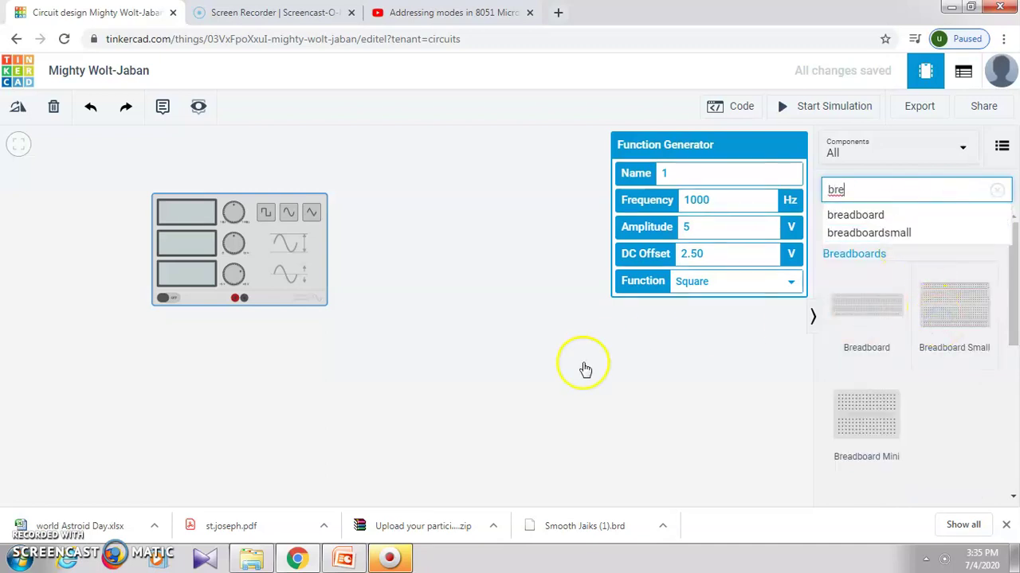
pyautogui.click(406, 375)
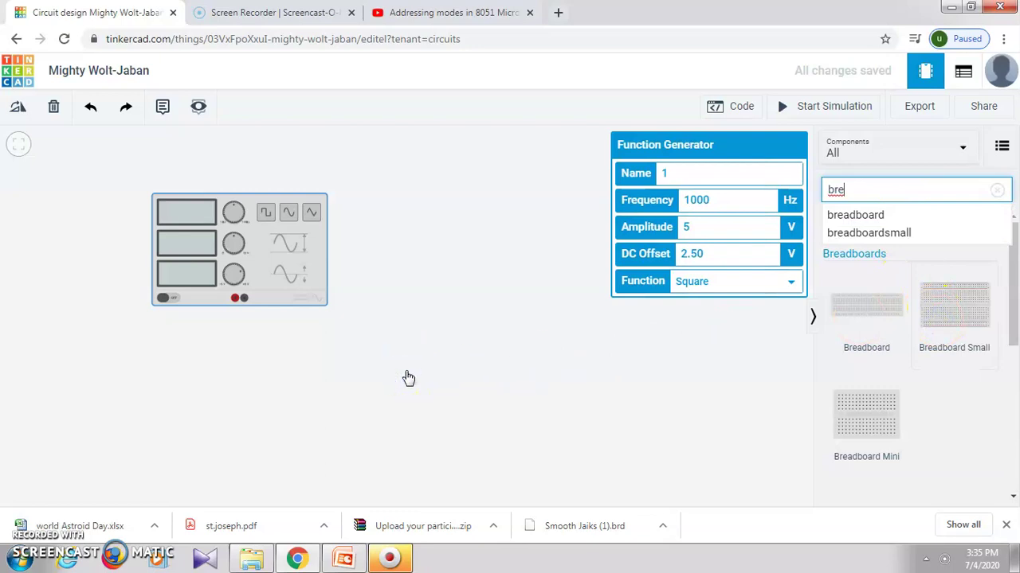
pyautogui.click(459, 375)
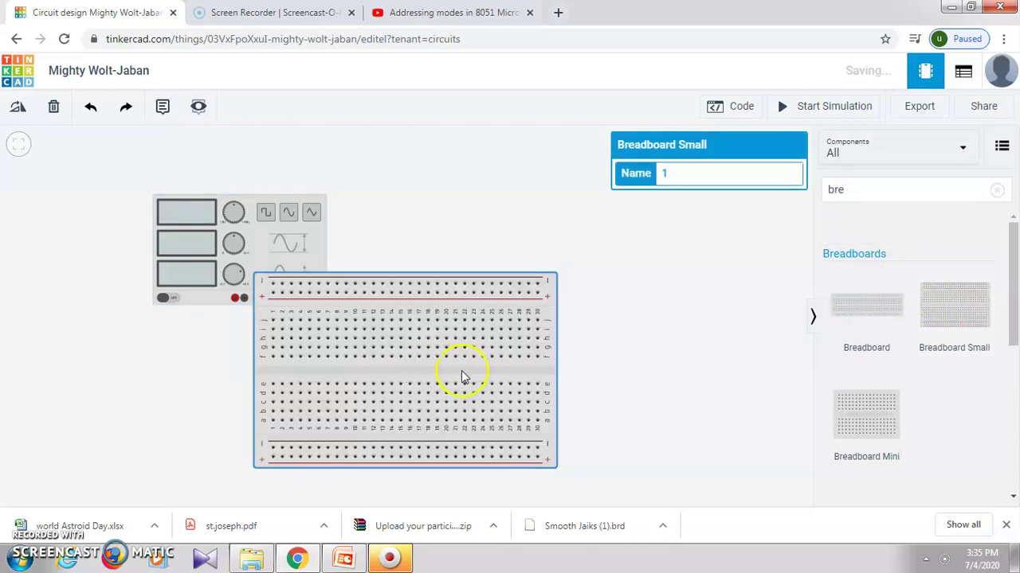
# Step: Shift the breadboard right, move the generator top-left, and set it to 100 Hz Sine
pyautogui.moveTo(459, 376); pyautogui.dragTo(533, 308)
pyautogui.moveTo(251, 253); pyautogui.dragTo(181, 218)
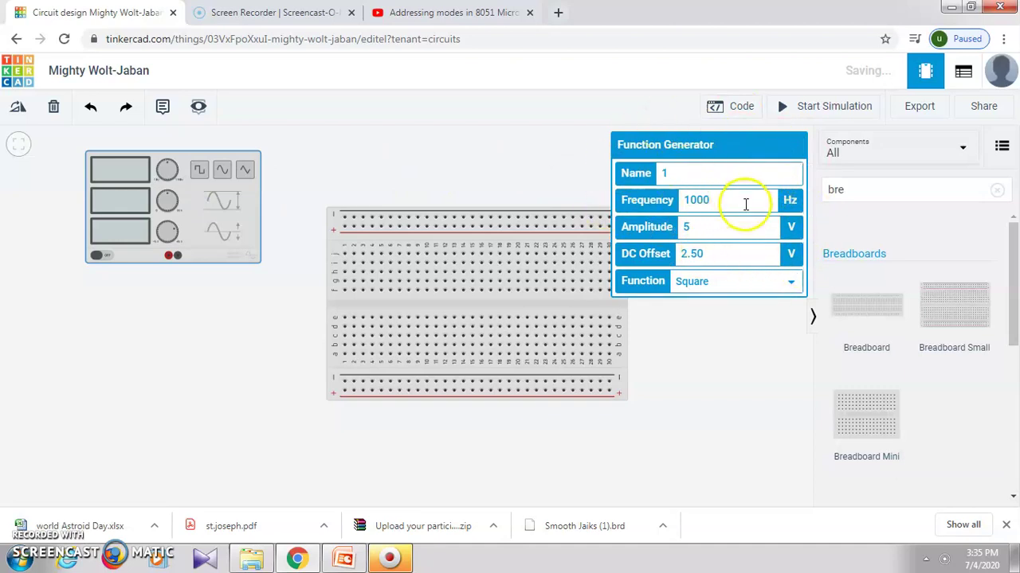
pyautogui.click(740, 202)
pyautogui.press('BackSpace')
pyautogui.click(751, 231)
pyautogui.click(787, 287)
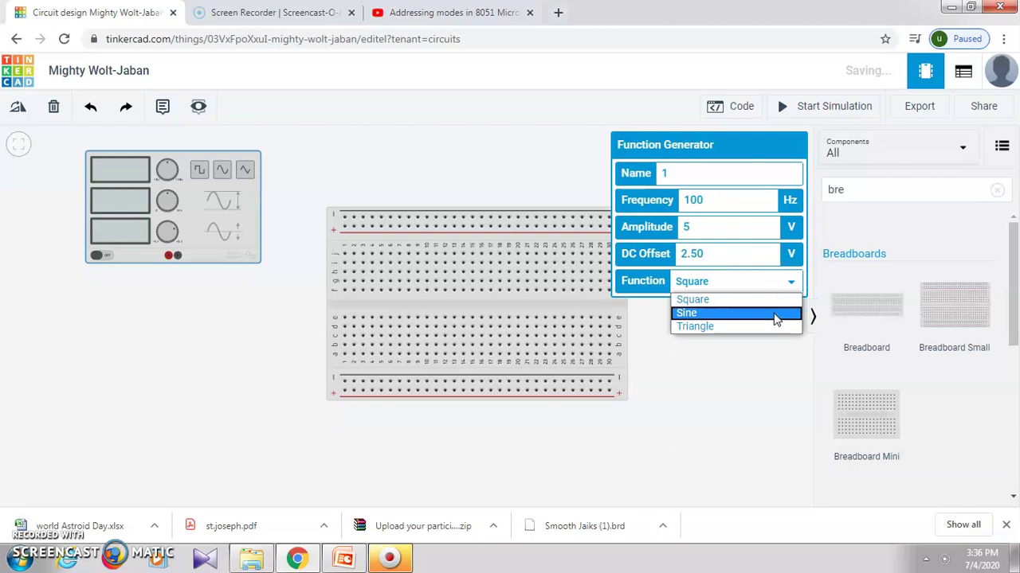
pyautogui.click(775, 315)
pyautogui.click(776, 317)
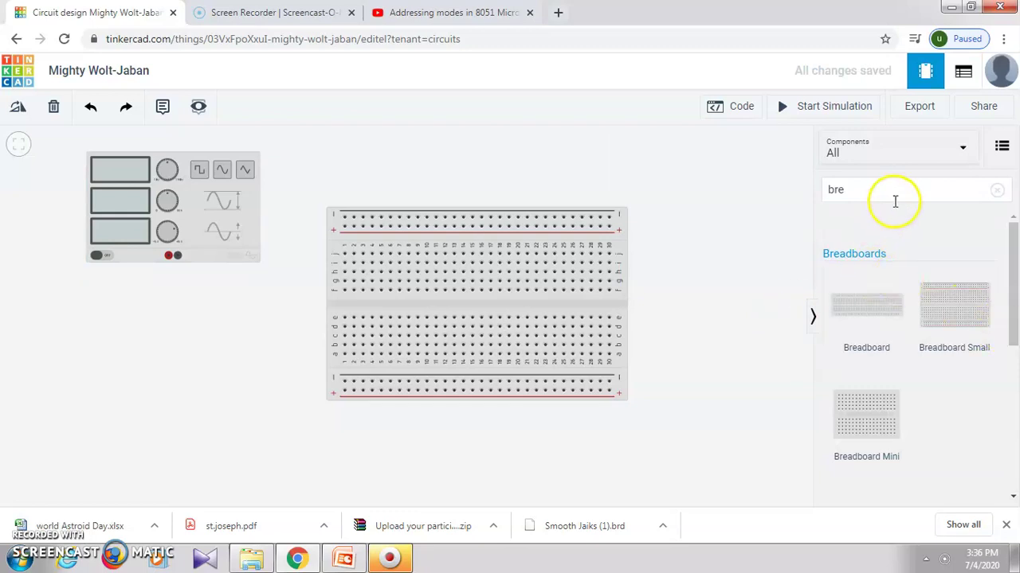
# Step: Search 'diode' and place a diode on the breadboard
pyautogui.click(894, 201)
pyautogui.press('BackSpace')
pyautogui.press('BackSpace')
pyautogui.press('BackSpace')
pyautogui.write('dio')
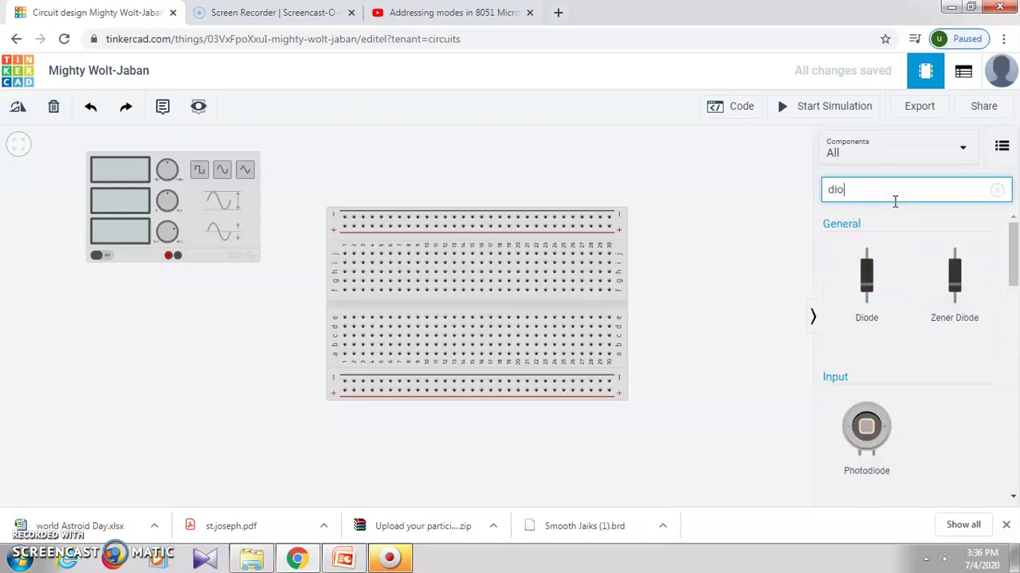
pyautogui.write('de')
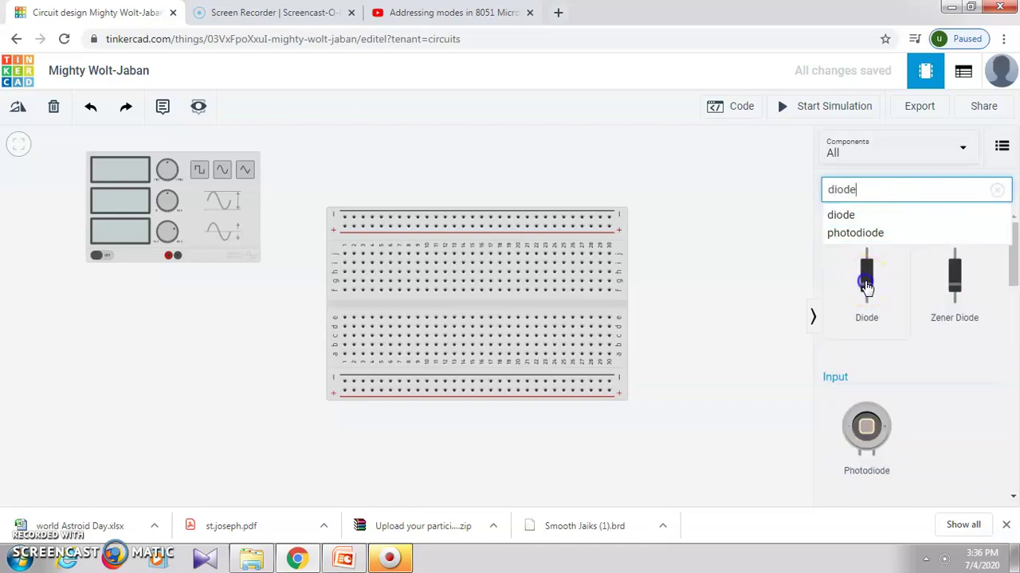
pyautogui.moveTo(866, 275); pyautogui.dragTo(403, 311)
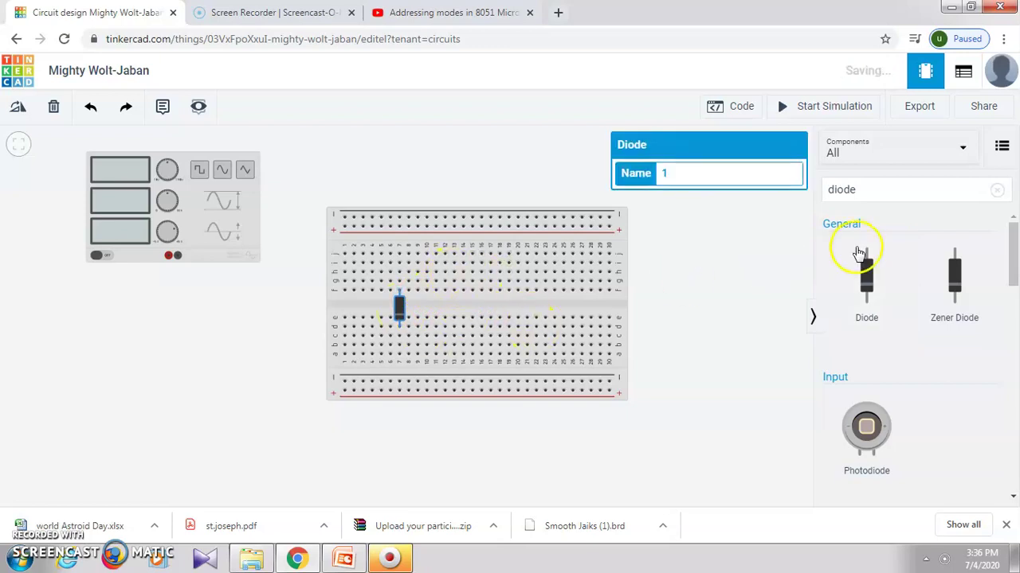
# Step: Search 'res' and place a 1 kΩ resistor beside the diode on the breadboard
pyautogui.click(903, 185)
pyautogui.press('BackSpace')
pyautogui.press('BackSpace')
pyautogui.press('BackSpace')
pyautogui.press('BackSpace')
pyautogui.press('BackSpace')
pyautogui.write('re')
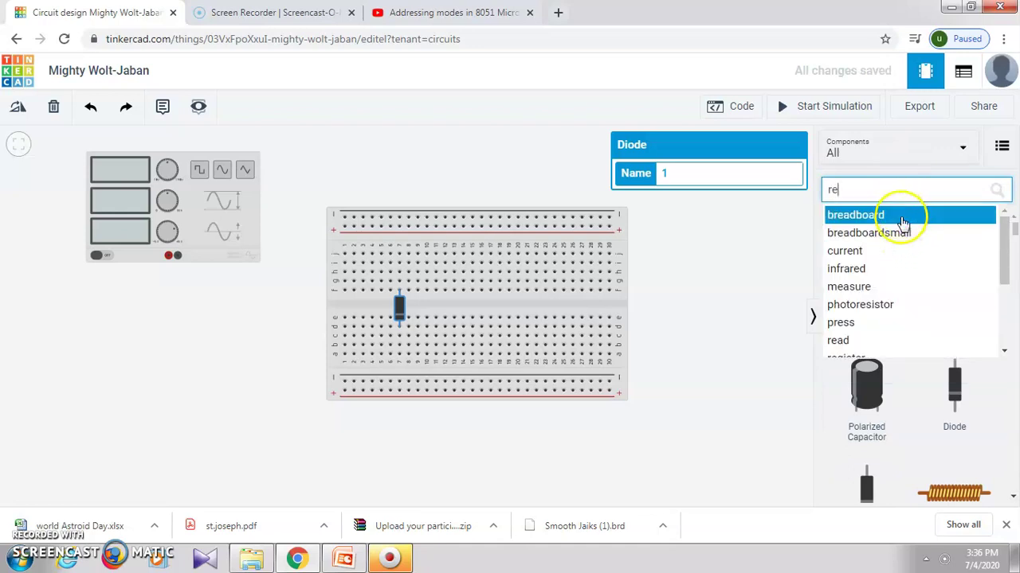
pyautogui.write('s')
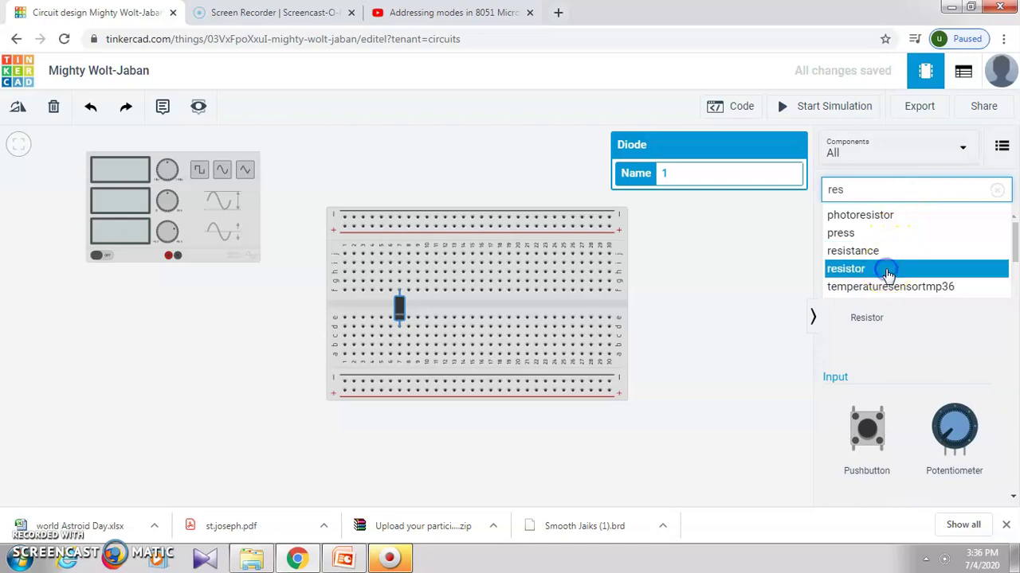
pyautogui.click(887, 271)
pyautogui.moveTo(867, 277); pyautogui.dragTo(465, 316)
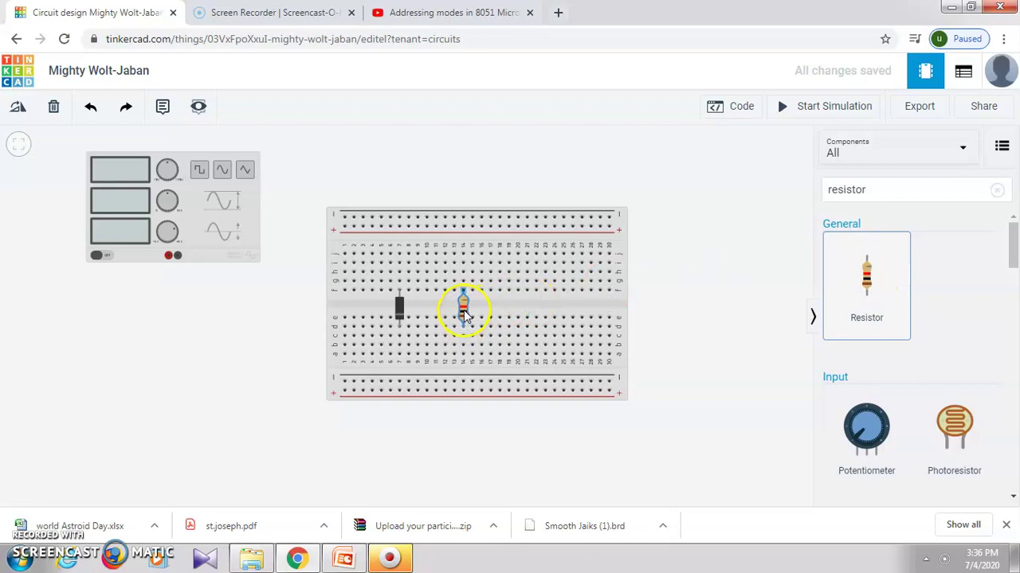
pyautogui.moveTo(464, 315); pyautogui.dragTo(464, 315)
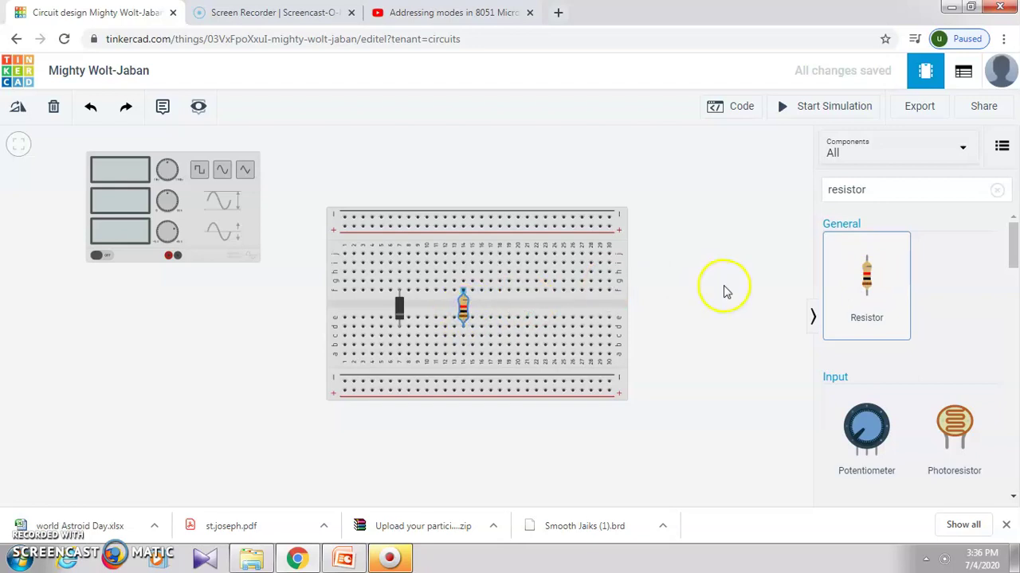
# Step: Search 'osc' and place an oscilloscope to the right of the breadboard
pyautogui.click(917, 200)
pyautogui.doubleClick(917, 202)
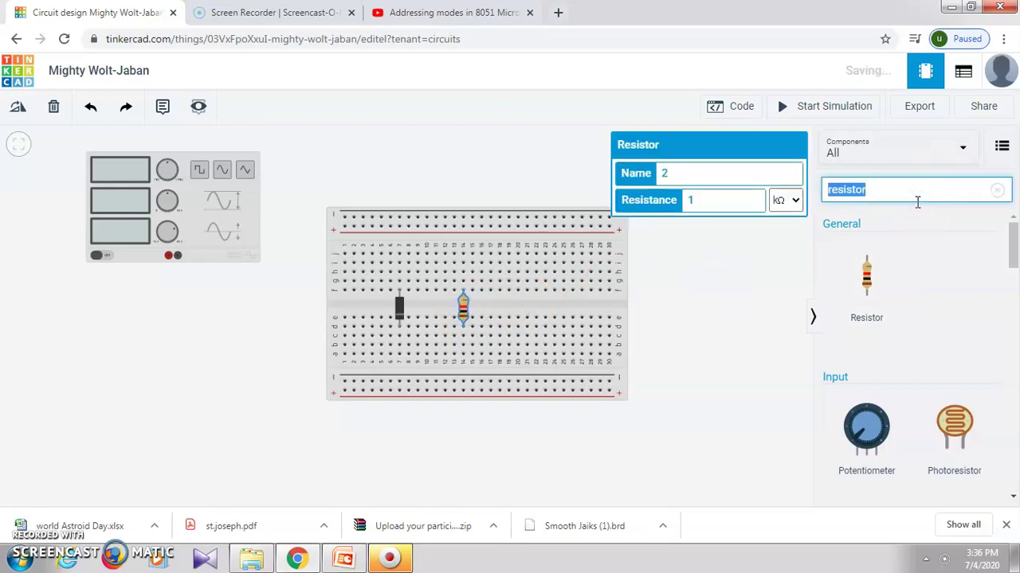
pyautogui.write('osc')
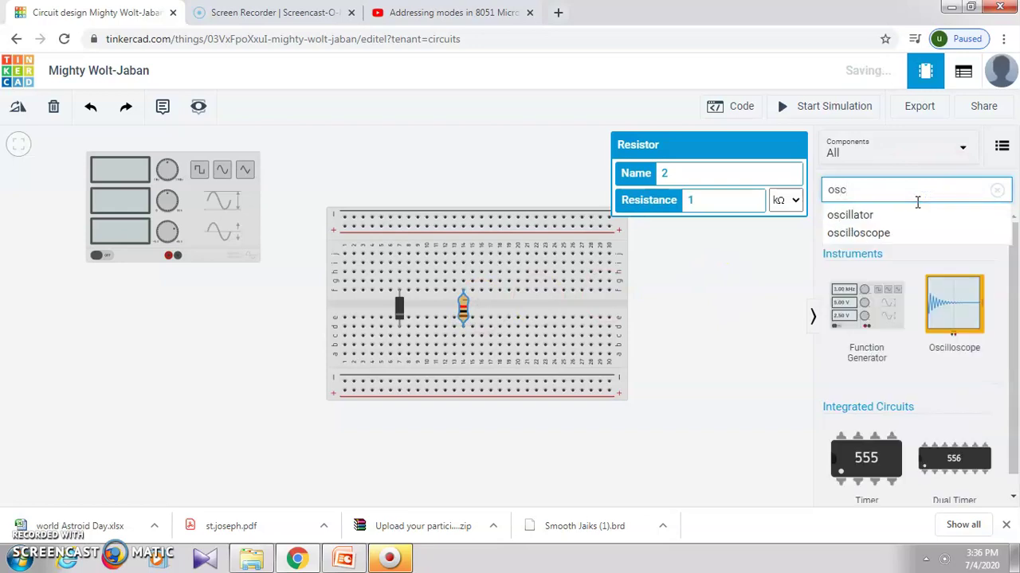
pyautogui.click(876, 233)
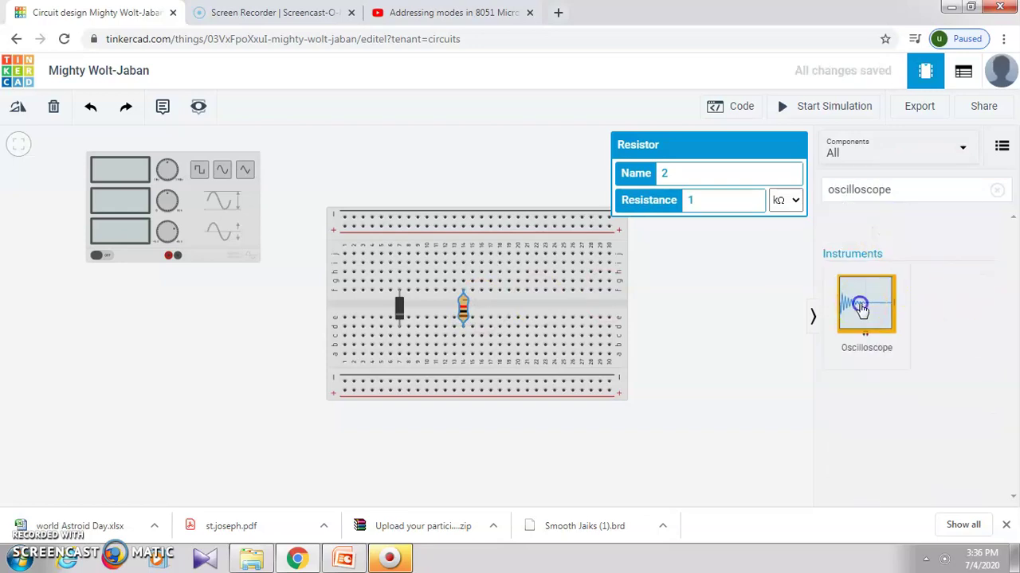
pyautogui.moveTo(860, 304); pyautogui.dragTo(720, 471)
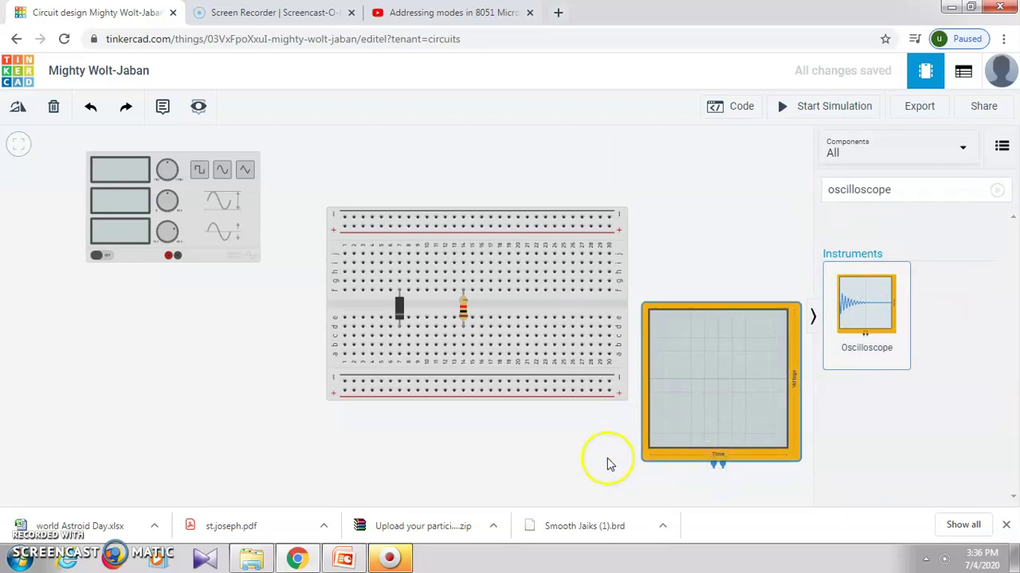
# Step: Wire generator positive to above the diode, diode bottom to resistor top, resistor bottom to the rail
pyautogui.click(254, 338)
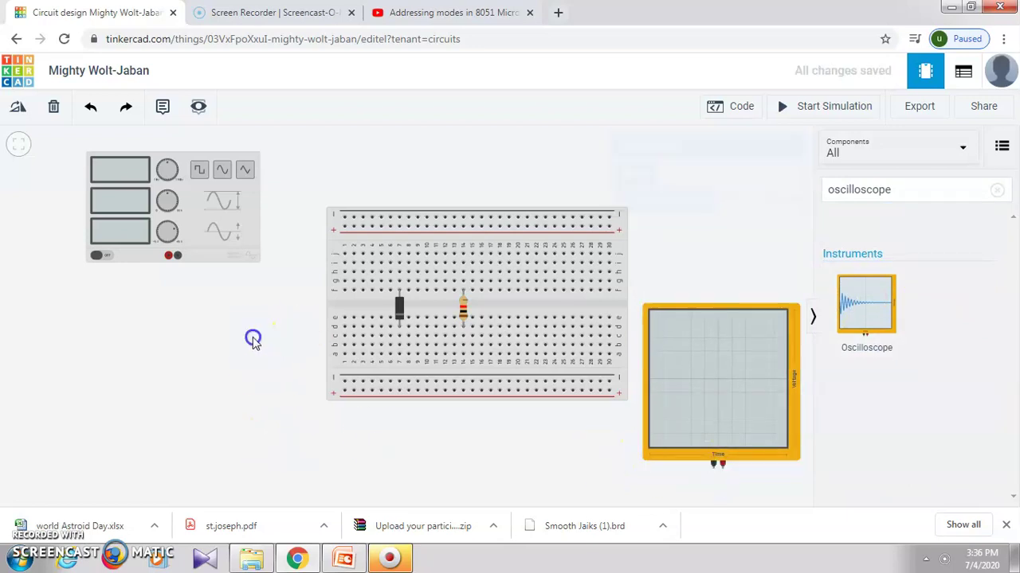
pyautogui.click(169, 256)
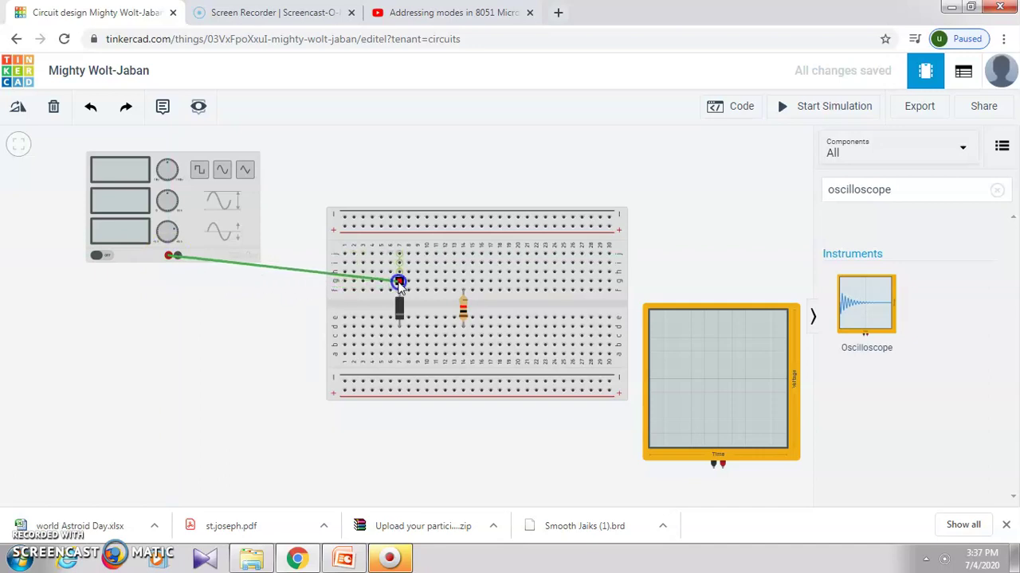
pyautogui.click(399, 283)
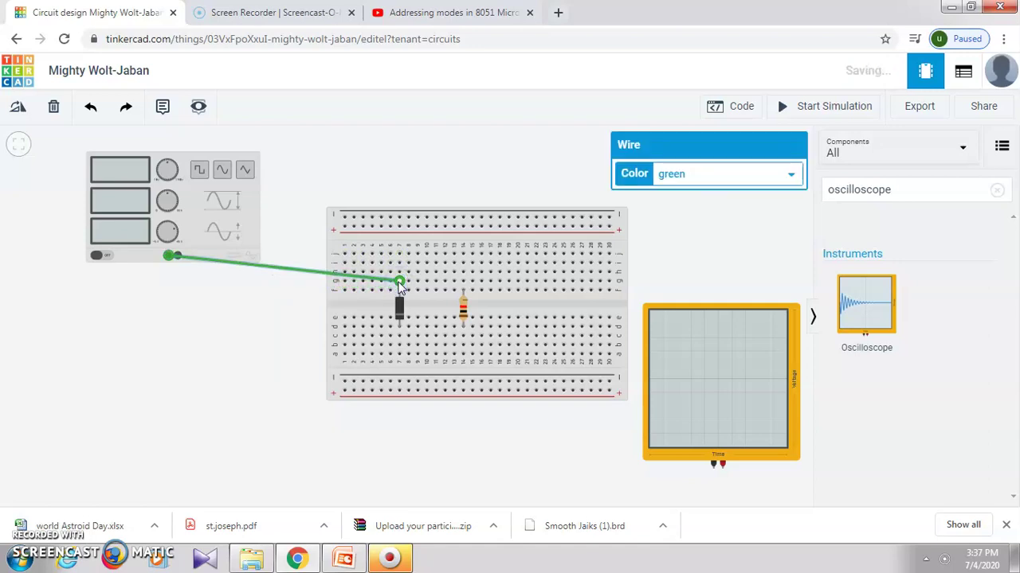
pyautogui.click(399, 335)
pyautogui.click(400, 336)
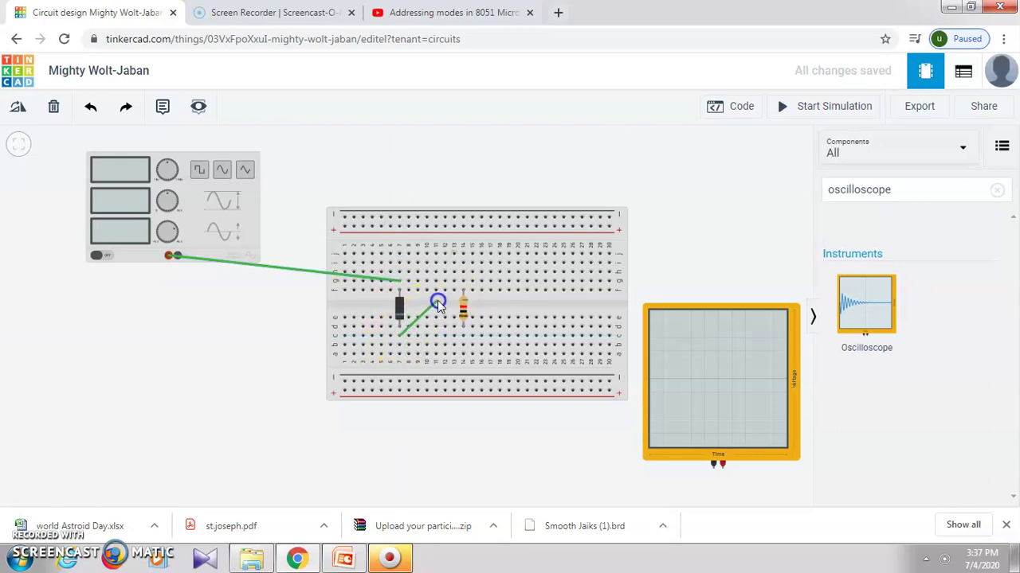
pyautogui.click(463, 284)
pyautogui.click(464, 283)
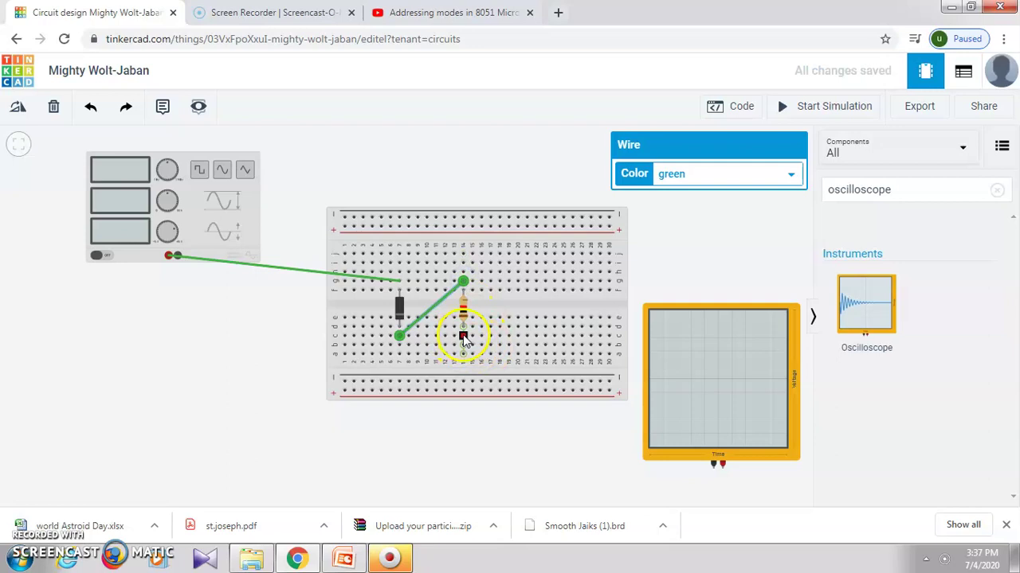
pyautogui.moveTo(463, 337); pyautogui.dragTo(417, 380)
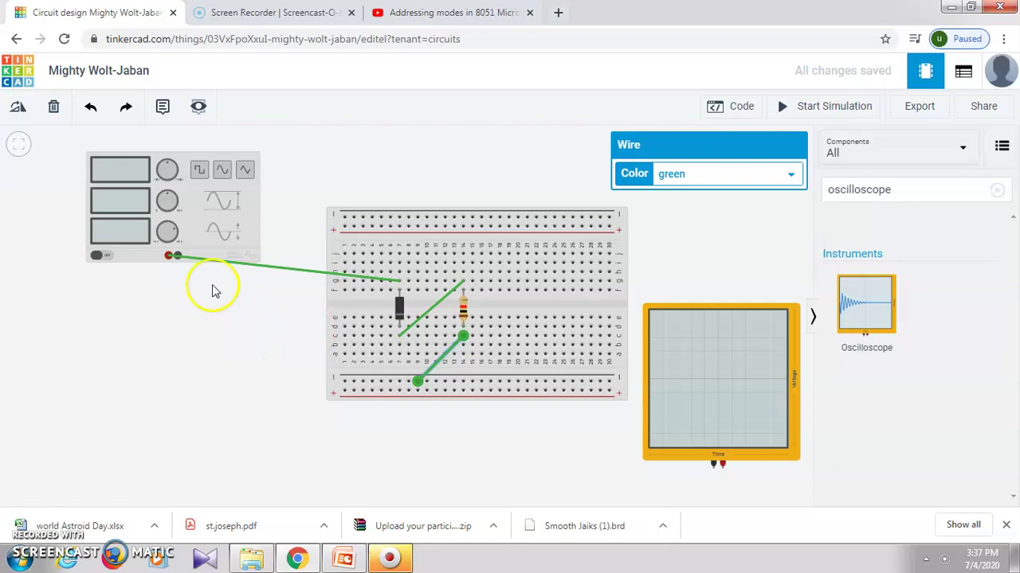
# Step: Connect the function generator's negative terminal to the bottom rail
pyautogui.click(177, 258)
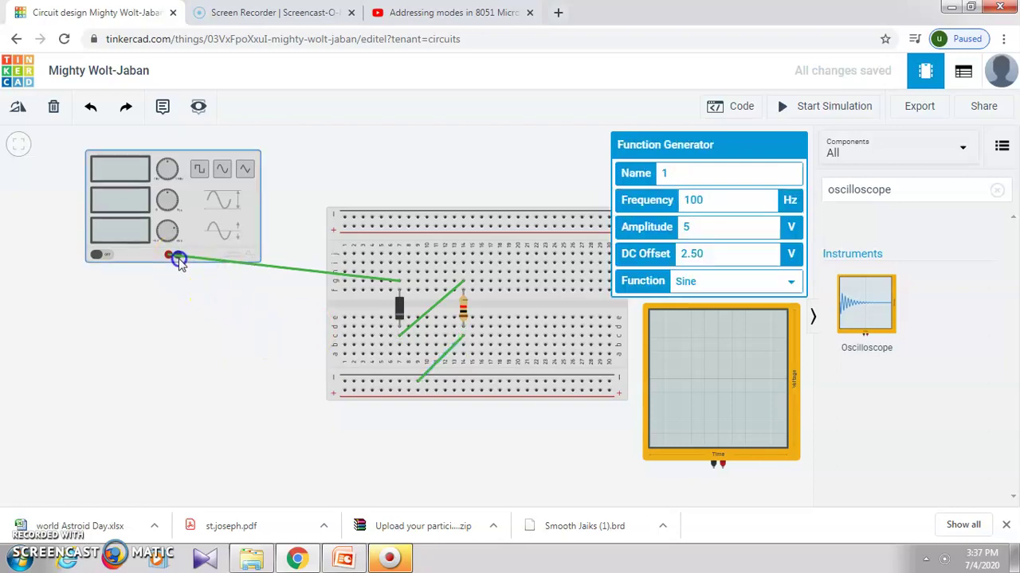
pyautogui.click(179, 256)
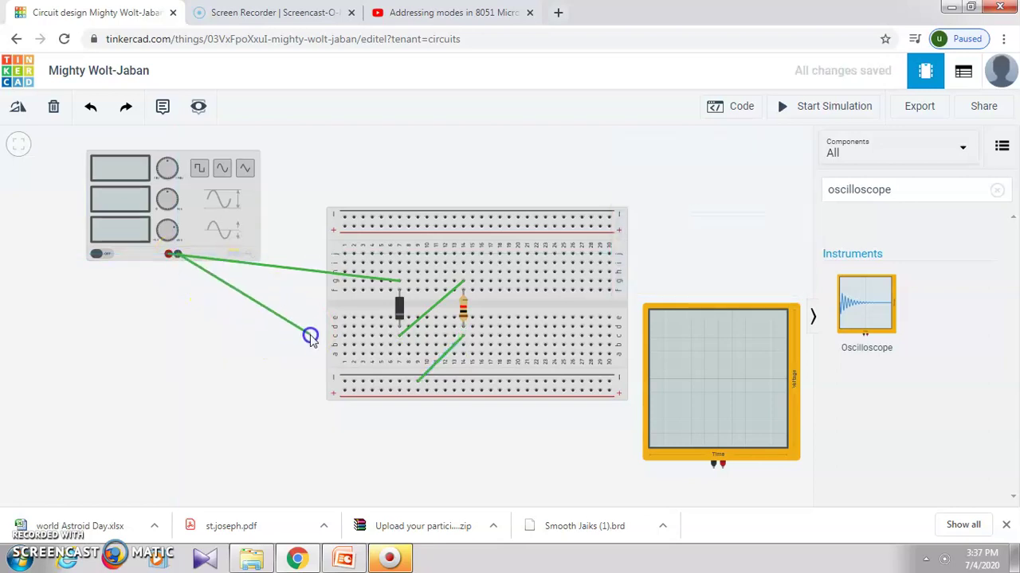
pyautogui.click(373, 382)
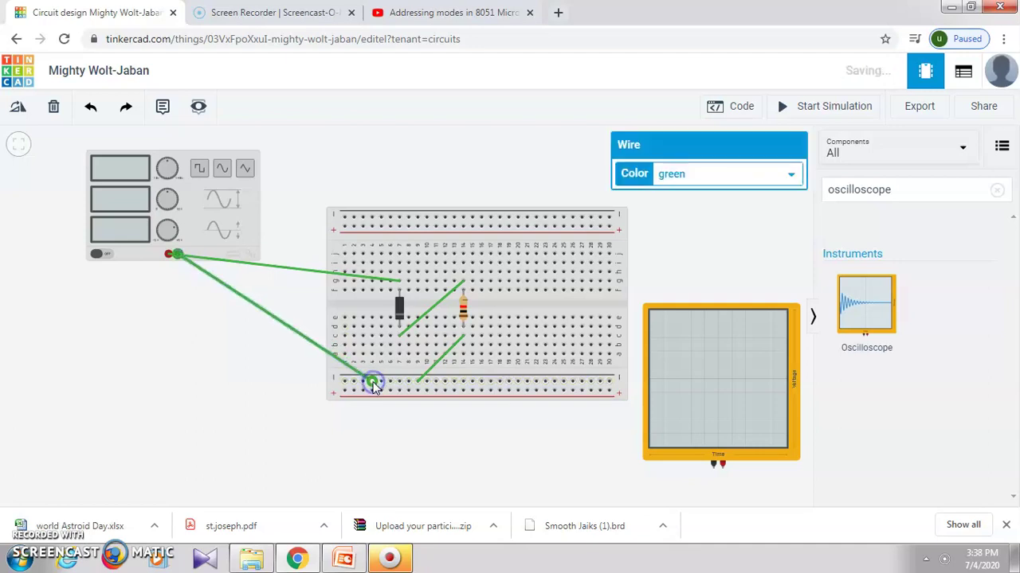
# Step: Wire the oscilloscope's negative to the bottom rail and its positive probe above the resistor
pyautogui.click(714, 468)
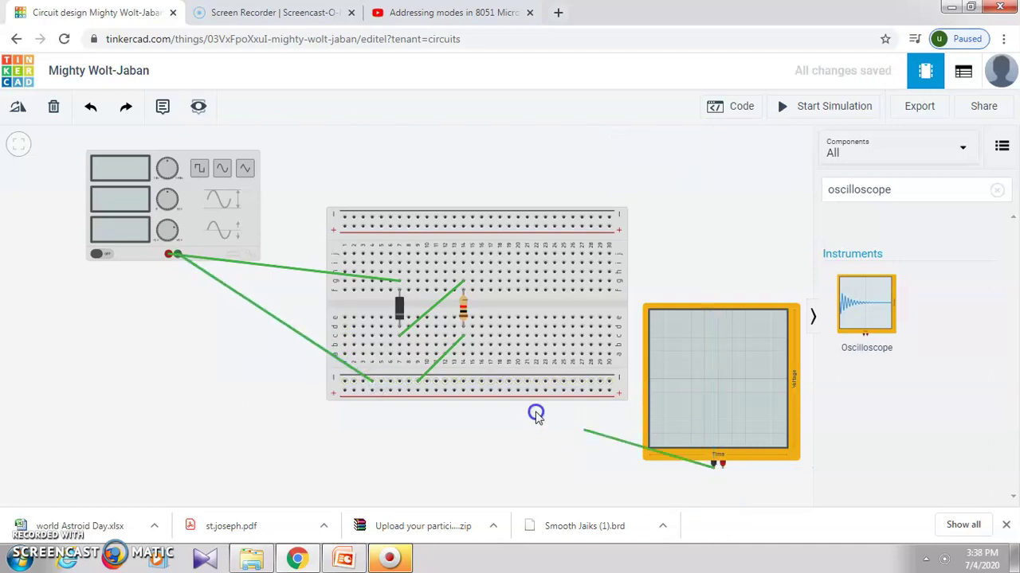
pyautogui.click(446, 384)
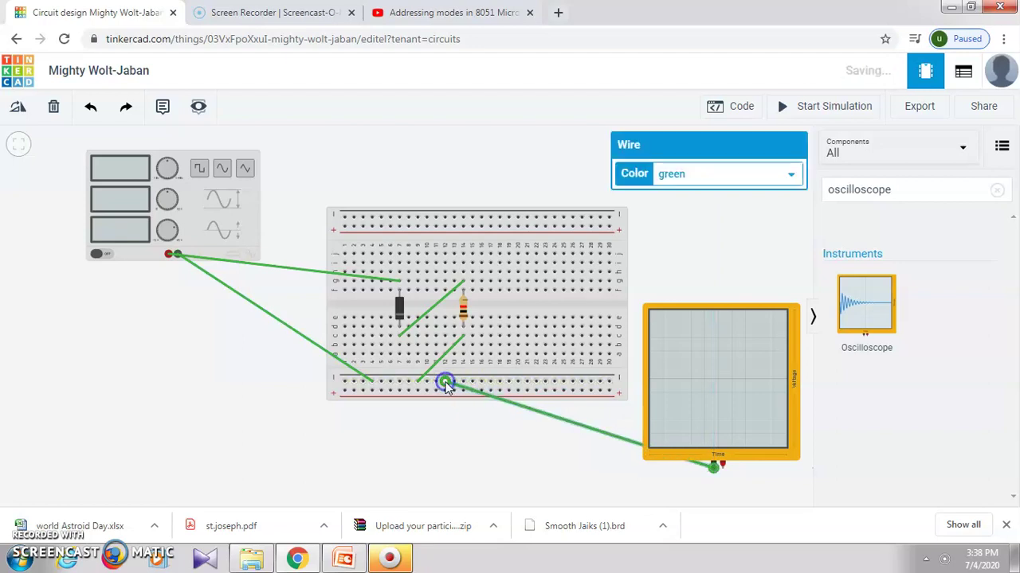
pyautogui.click(722, 469)
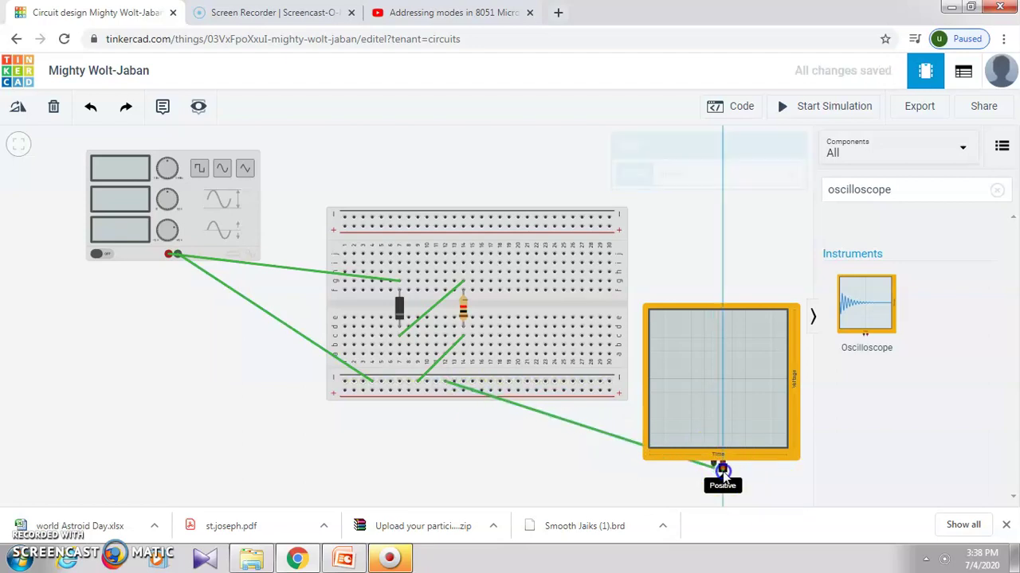
pyautogui.click(464, 273)
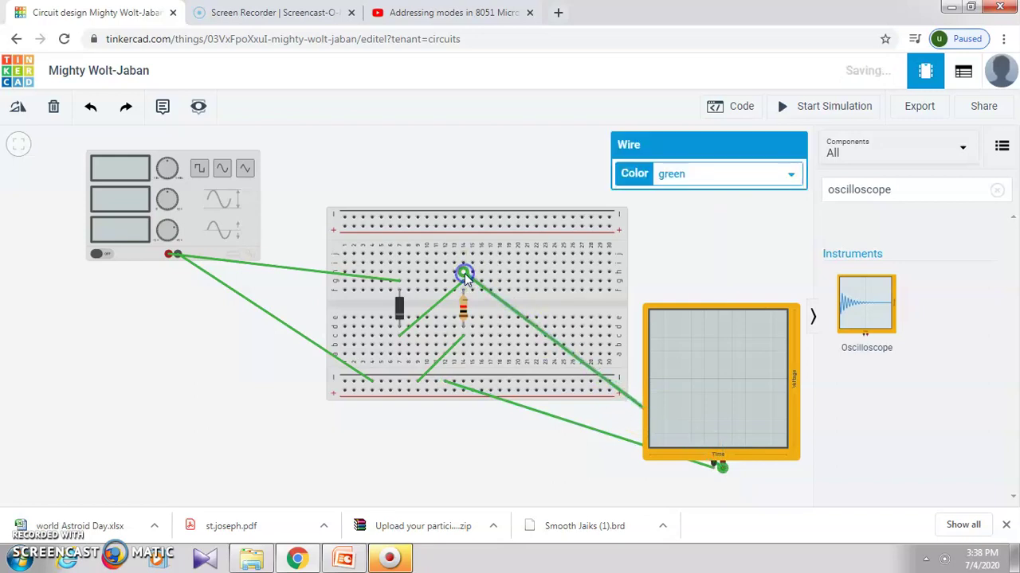
pyautogui.click(684, 266)
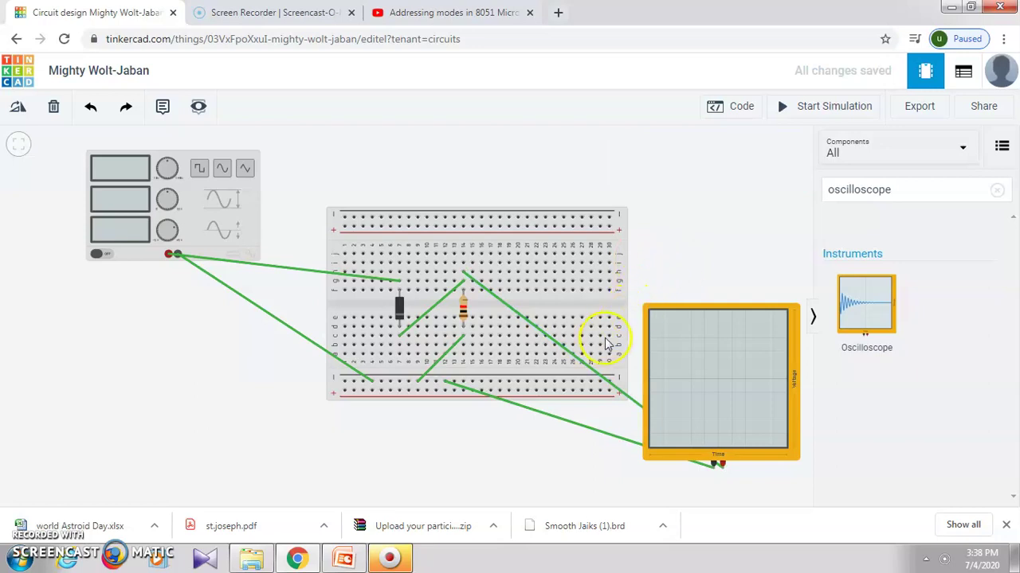
# Step: Change the oscilloscope ground wire's colour from green to black
pyautogui.click(556, 417)
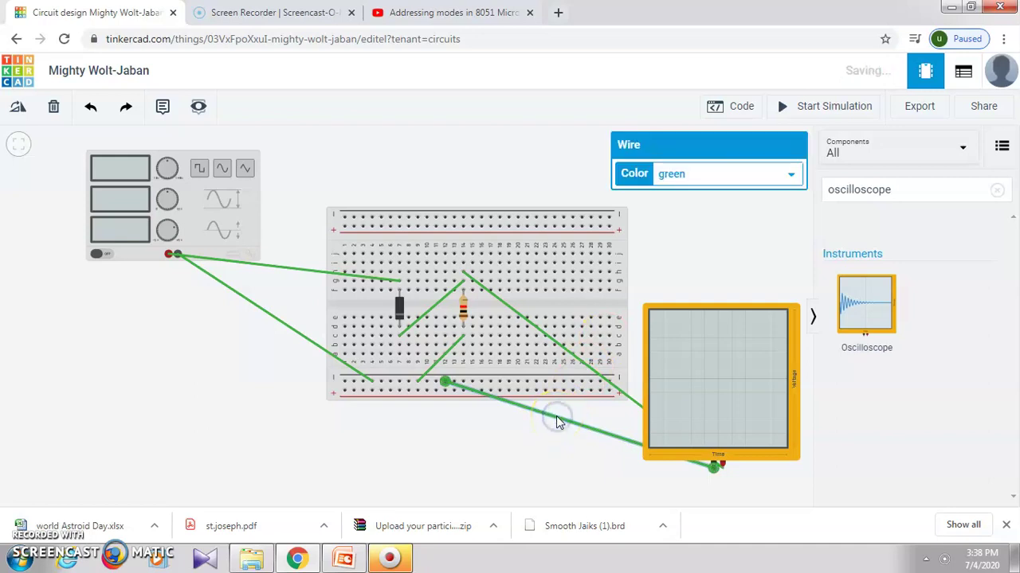
pyautogui.click(788, 178)
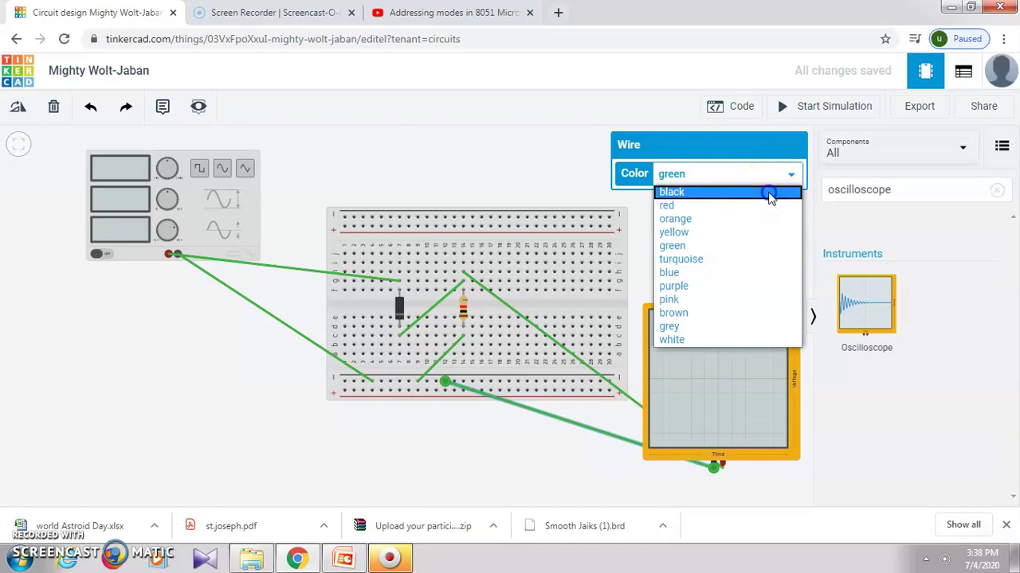
pyautogui.click(770, 194)
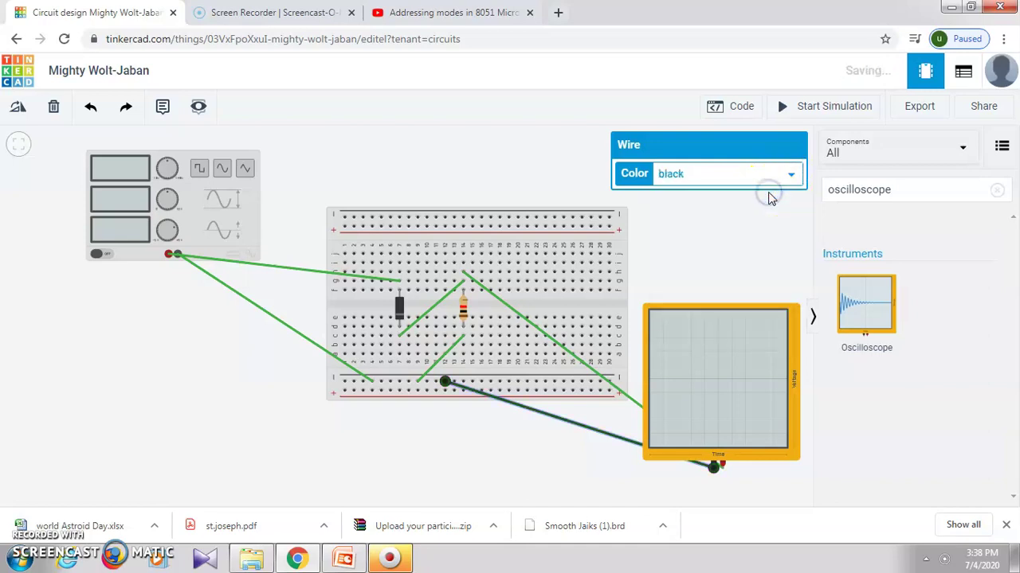
pyautogui.click(564, 478)
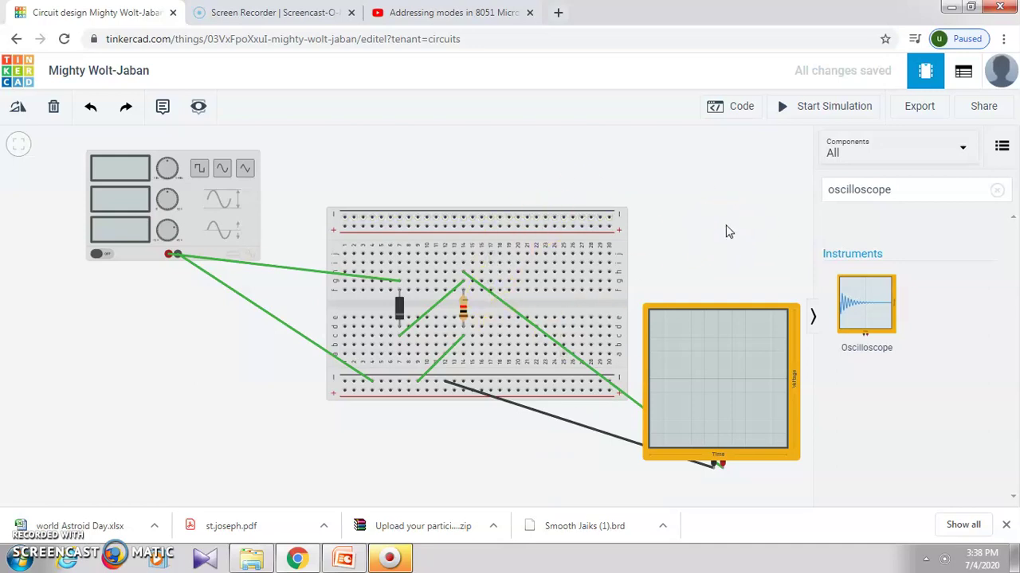
# Step: Run the simulation, change the oscilloscope's time per division from 100 to 10 ms, then stop it
pyautogui.click(800, 112)
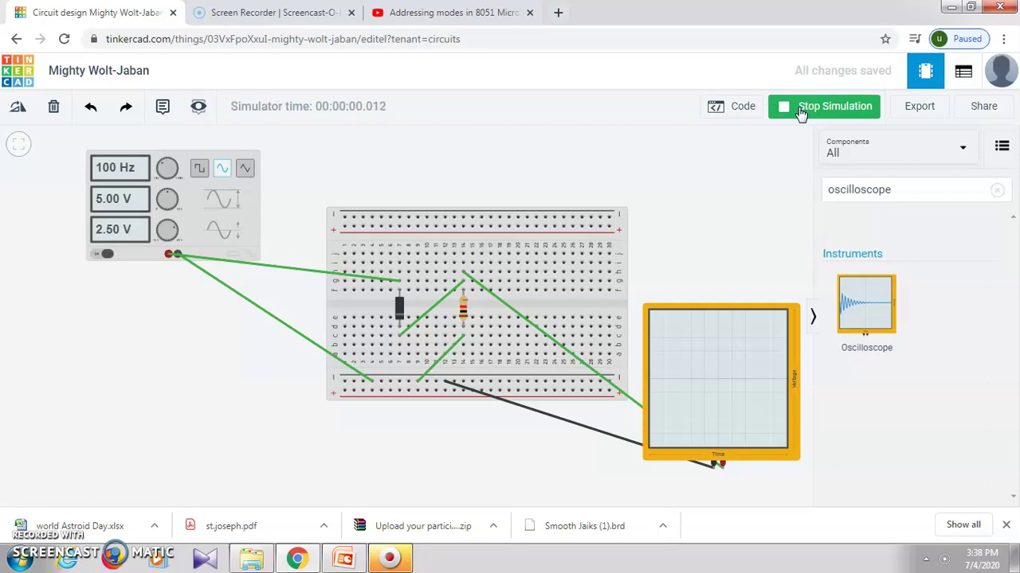
pyautogui.click(753, 382)
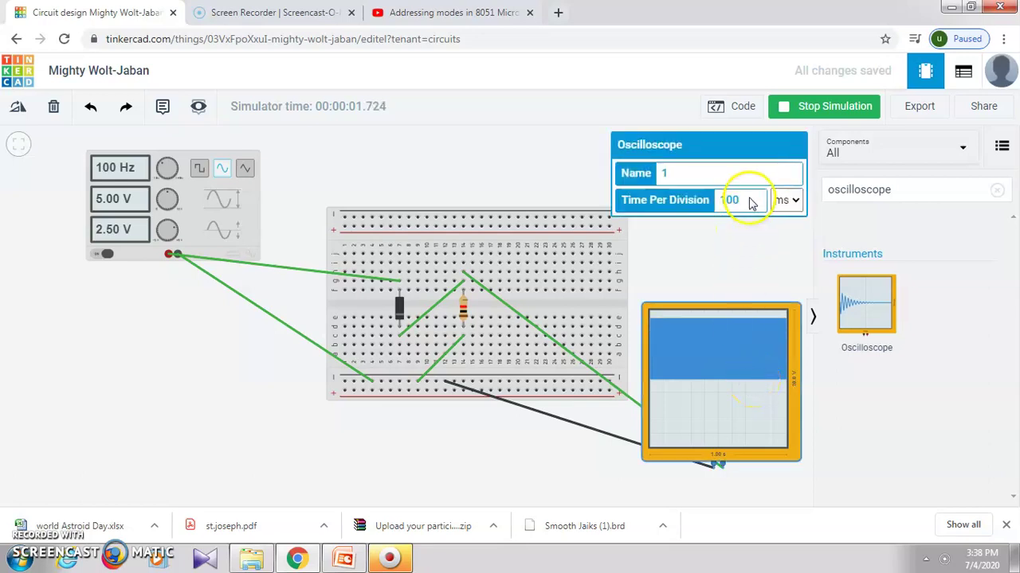
pyautogui.click(750, 198)
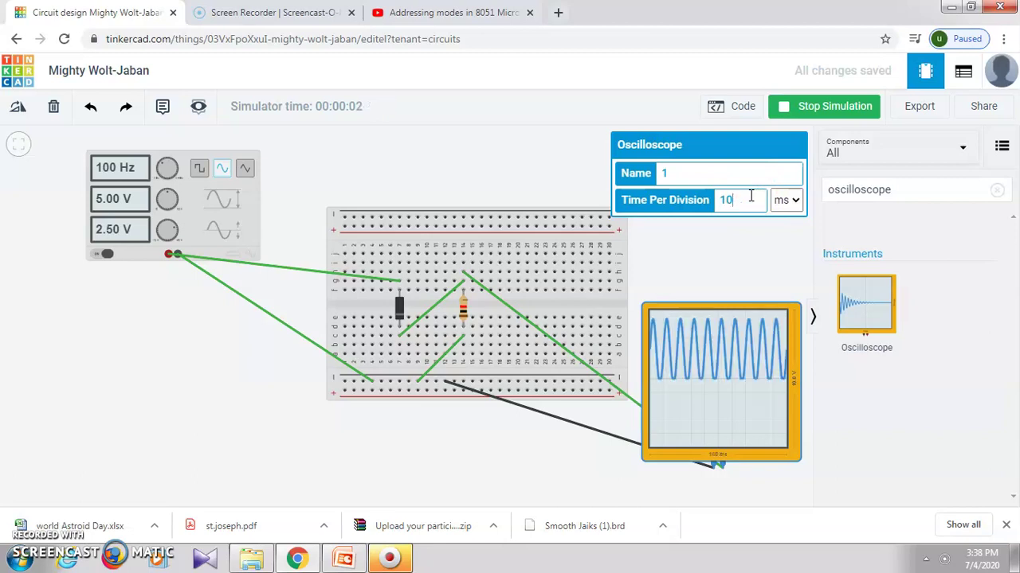
pyautogui.click(831, 112)
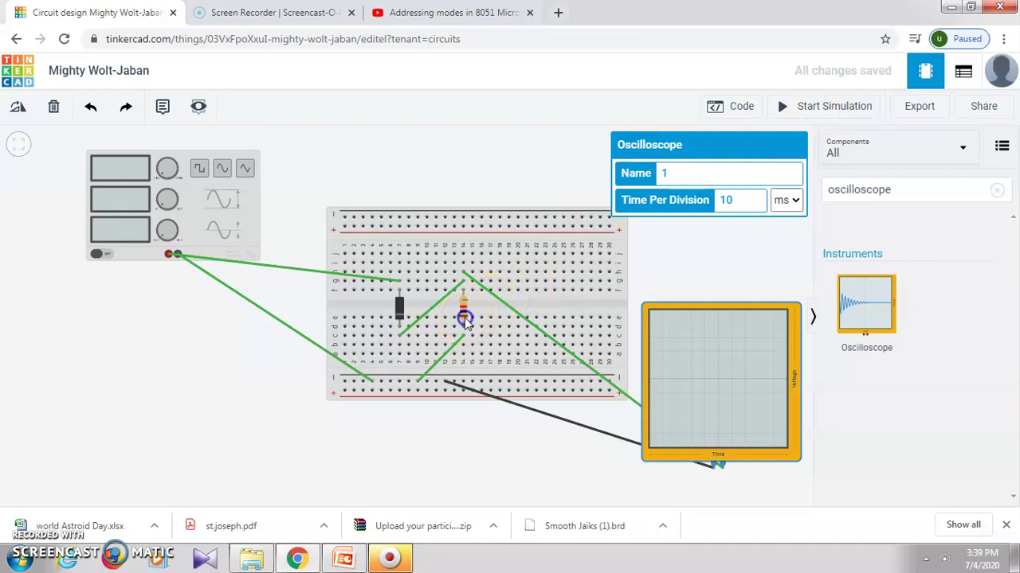
# Step: Reposition the resistor on the breadboard, cancelling a stray unfinished wire
pyautogui.moveTo(466, 318)
pyautogui.mouseDown()
pyautogui.moveTo(610, 259)
pyautogui.moveTo(462, 318)
pyautogui.mouseUp()
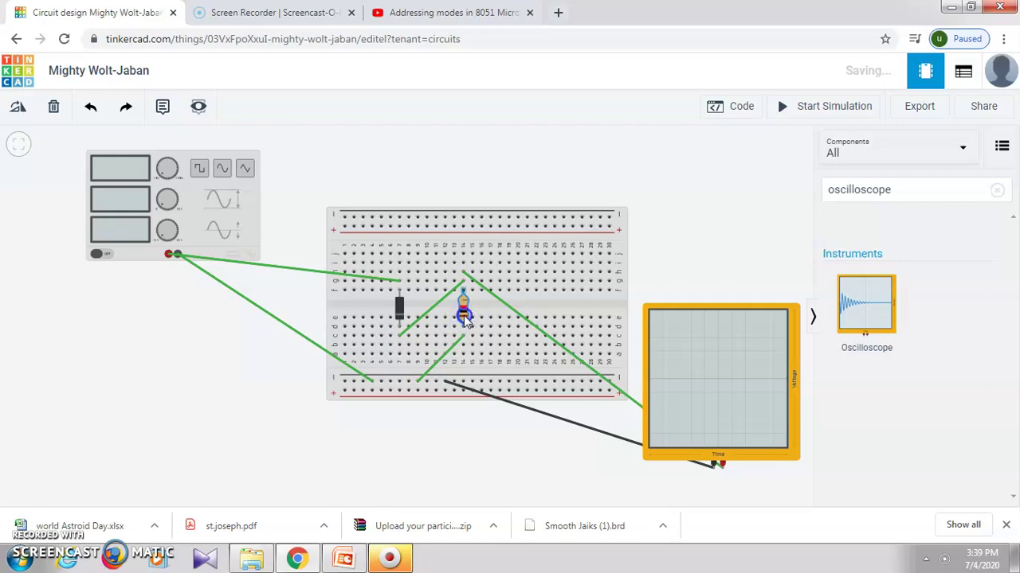
pyautogui.click(508, 327)
pyautogui.click(478, 356)
pyautogui.click(458, 289)
pyautogui.click(529, 342)
pyautogui.click(337, 273)
pyautogui.click(539, 246)
pyautogui.click(462, 316)
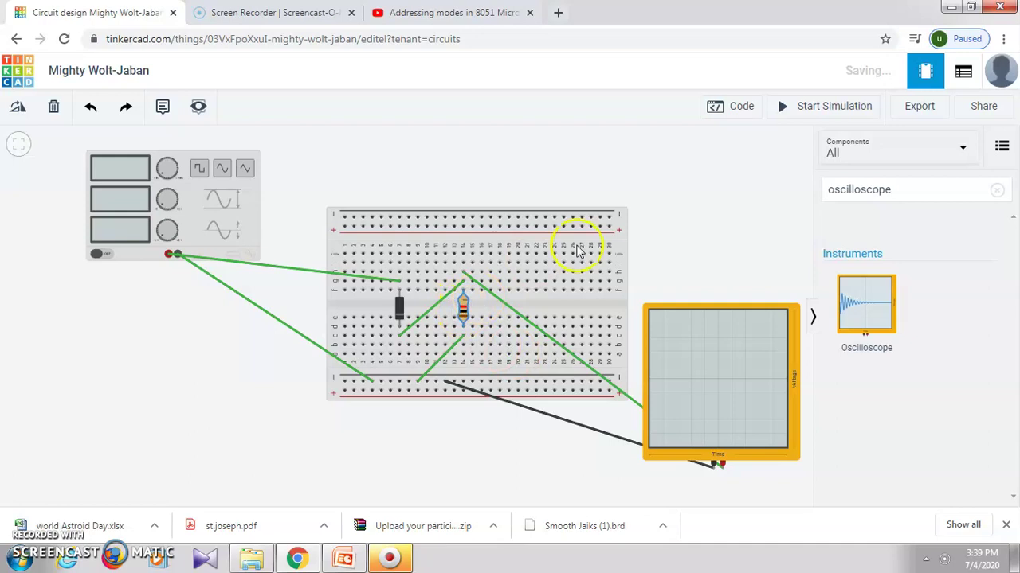
# Step: Run the simulation with the 50 Hz, 0 V offset generator to view the sine trace, then stop it
pyautogui.click(811, 107)
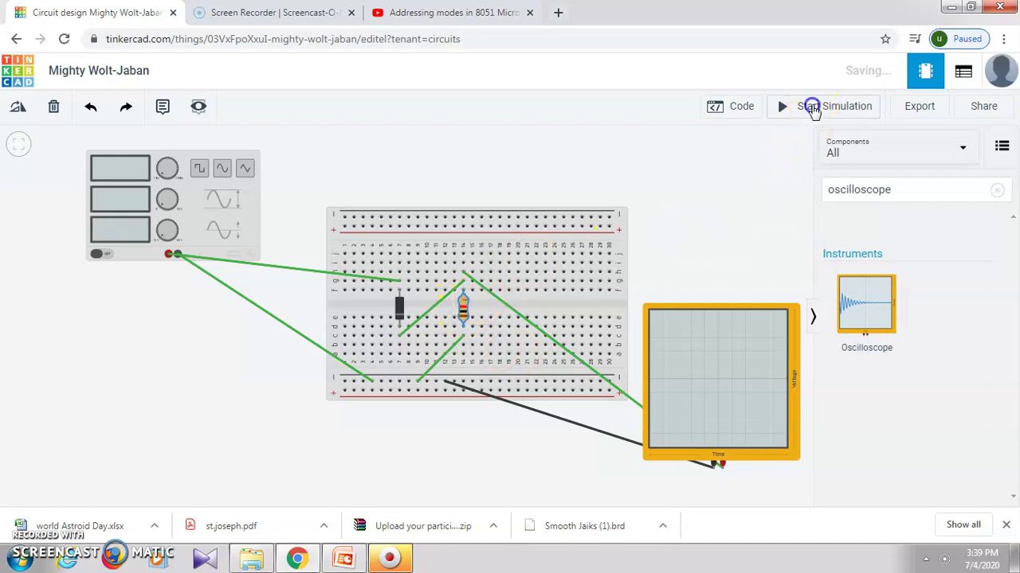
pyautogui.click(461, 316)
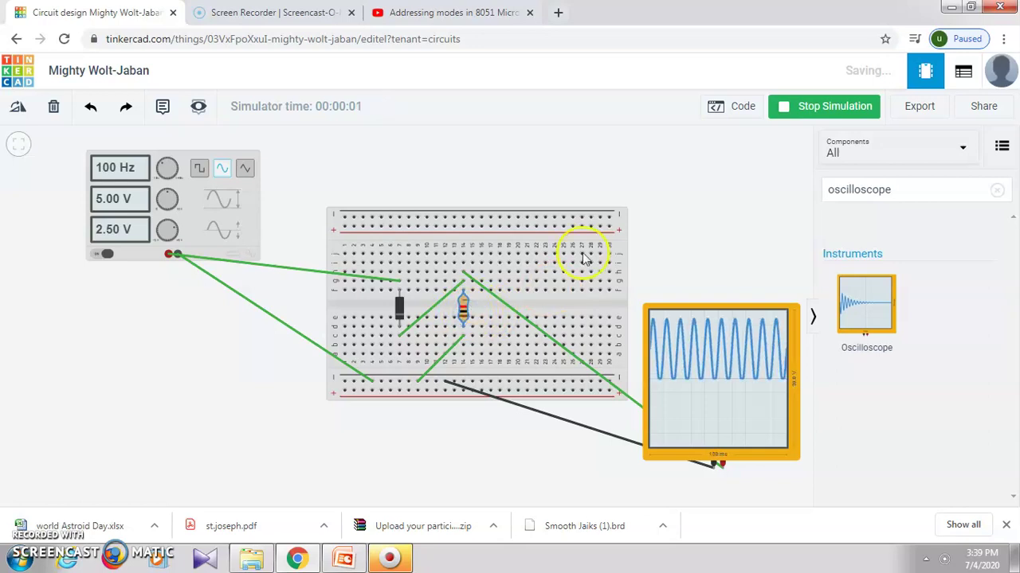
pyautogui.click(803, 110)
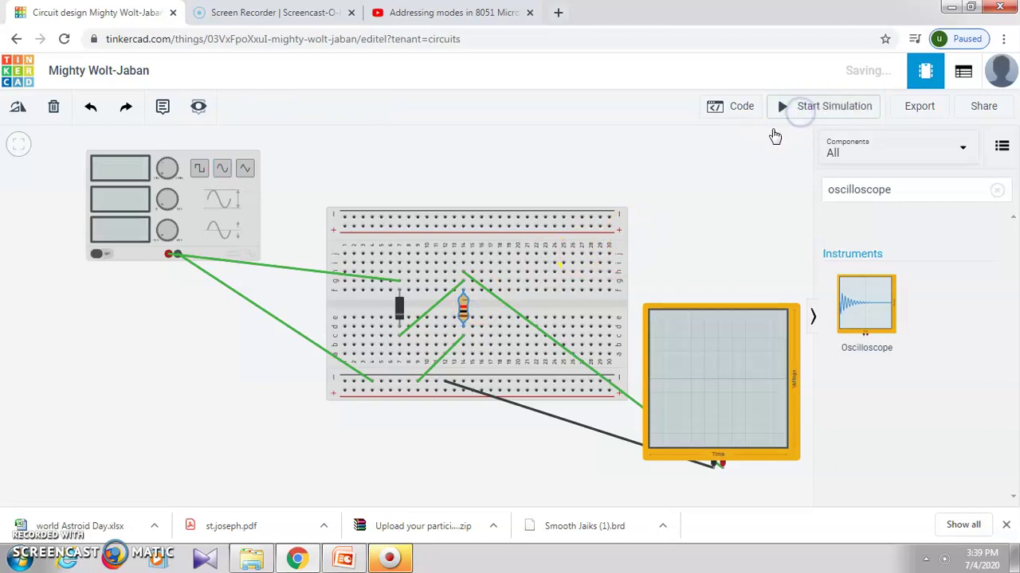
pyautogui.click(27, 544)
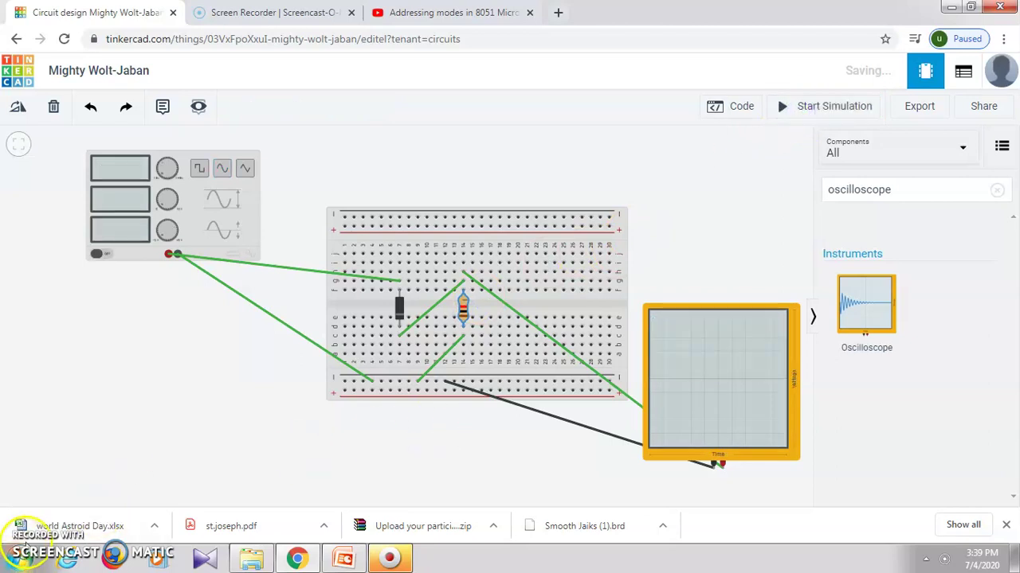
pyautogui.click(465, 317)
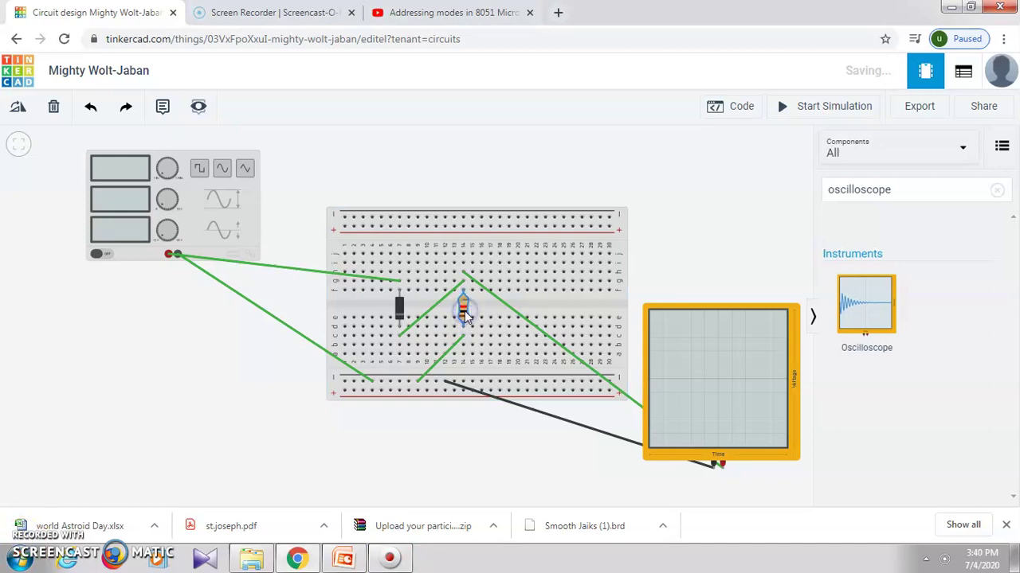
pyautogui.click(466, 316)
pyautogui.click(212, 439)
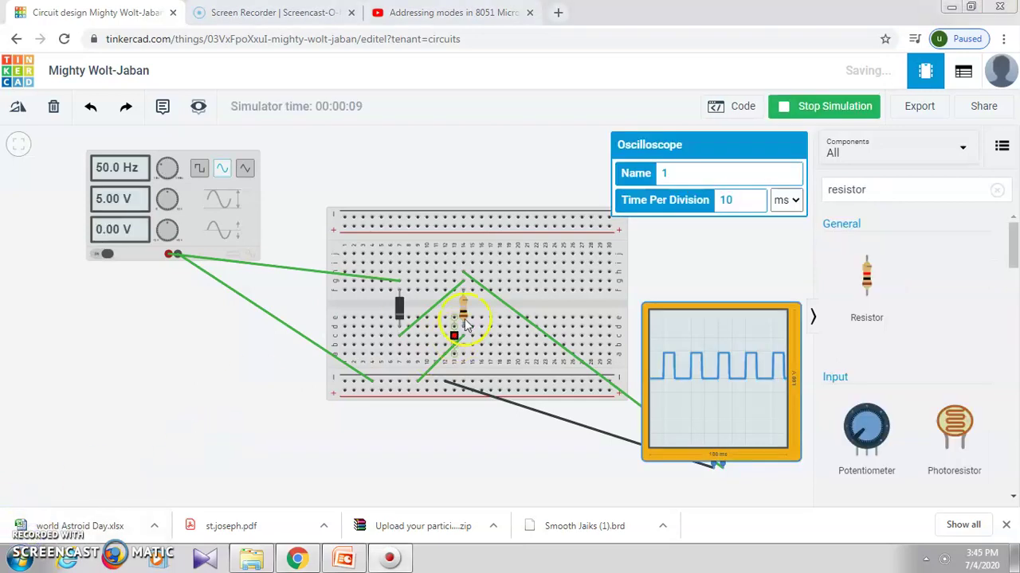
# Step: Reposition the resistor, change its resistance to 10 kΩ, and stop the simulation
pyautogui.moveTo(466, 324); pyautogui.dragTo(463, 307)
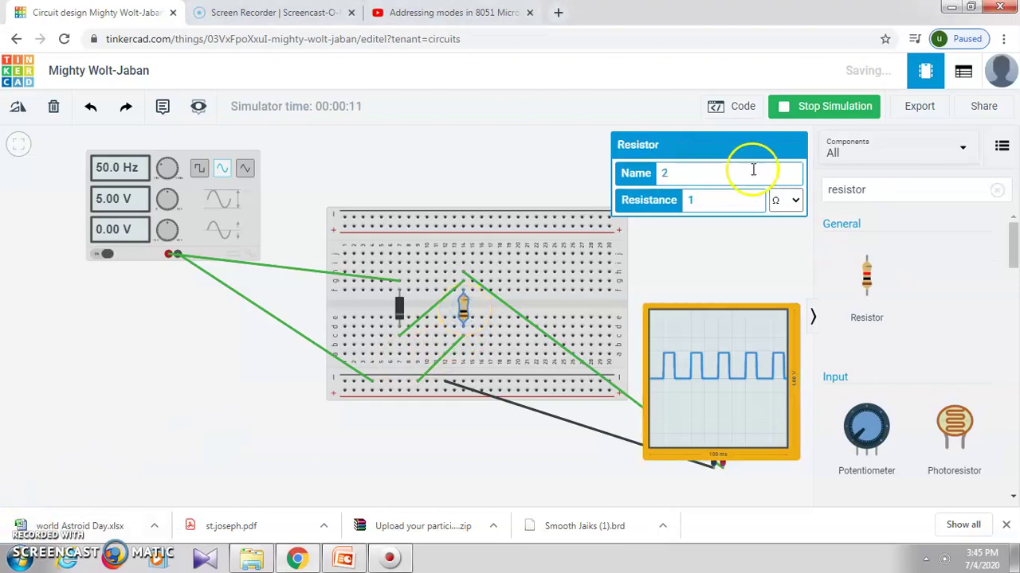
pyautogui.click(747, 198)
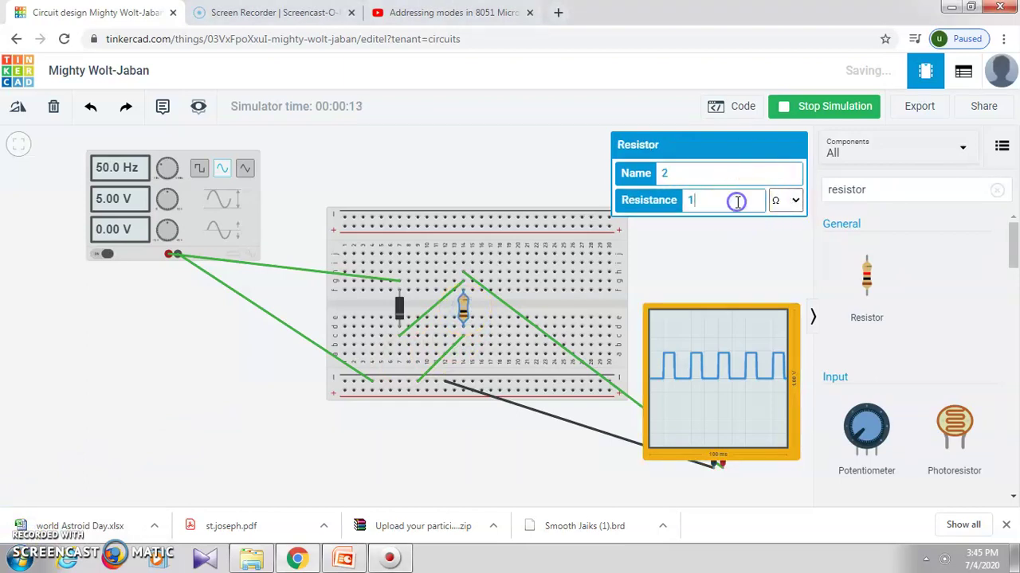
pyautogui.click(786, 201)
pyautogui.click(786, 288)
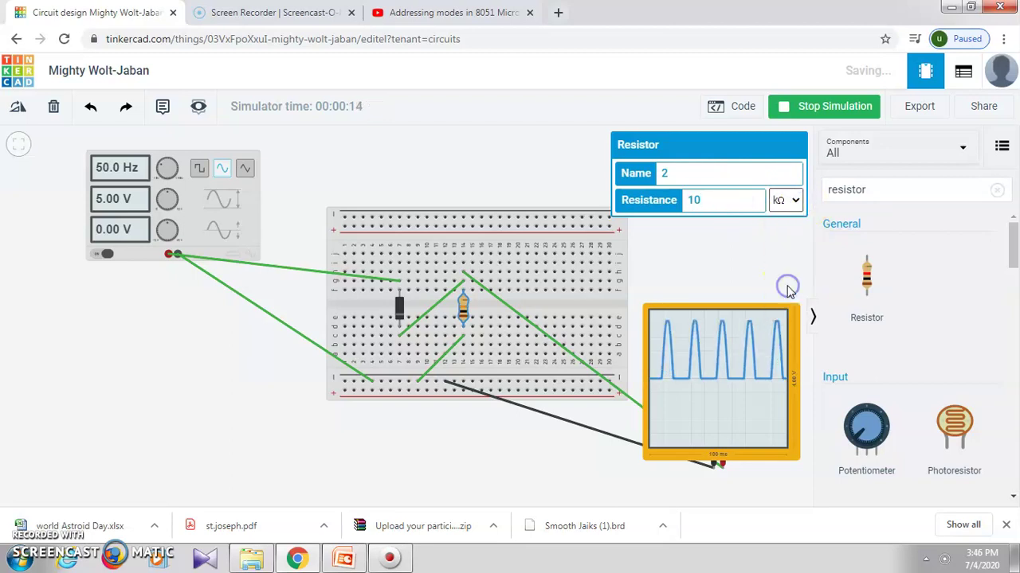
pyautogui.click(775, 278)
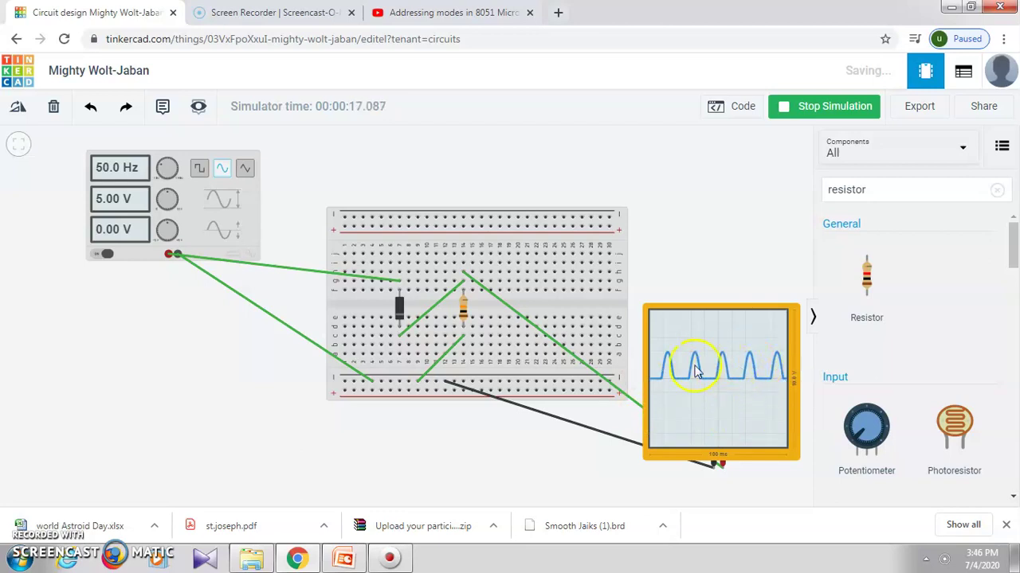
pyautogui.click(810, 114)
pyautogui.click(907, 190)
# Step: Place a second oscilloscope below the function generator
pyautogui.press('BackSpace')
pyautogui.press('BackSpace')
pyautogui.press('BackSpace')
pyautogui.press('BackSpace')
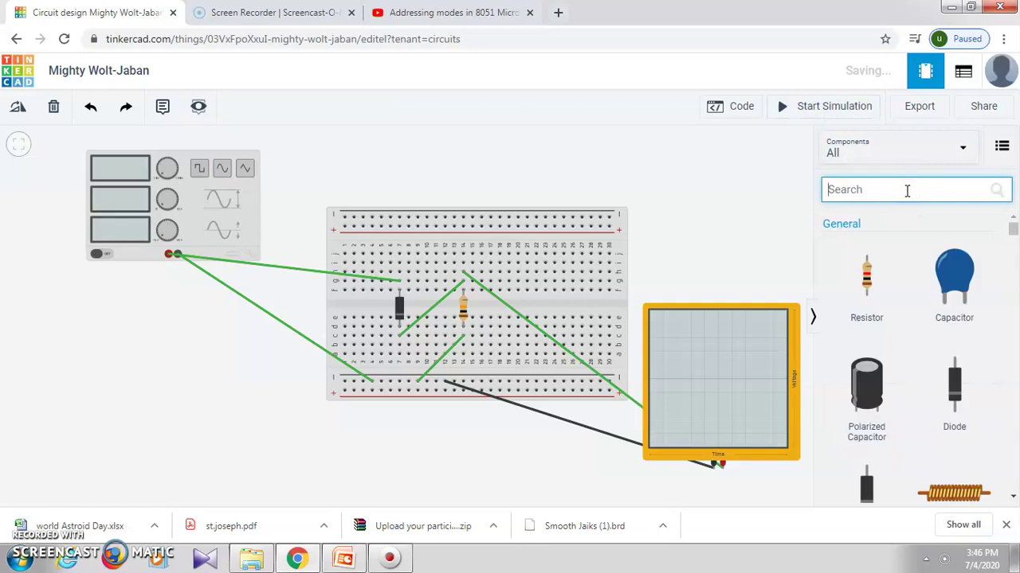
pyautogui.write('osc')
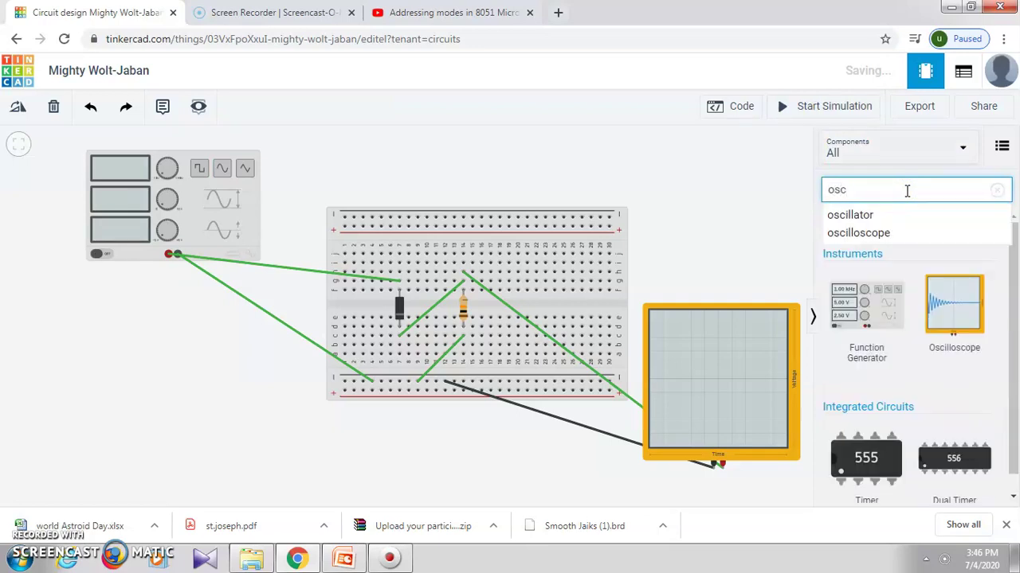
pyautogui.click(901, 233)
pyautogui.click(870, 309)
pyautogui.moveTo(870, 311); pyautogui.dragTo(135, 471)
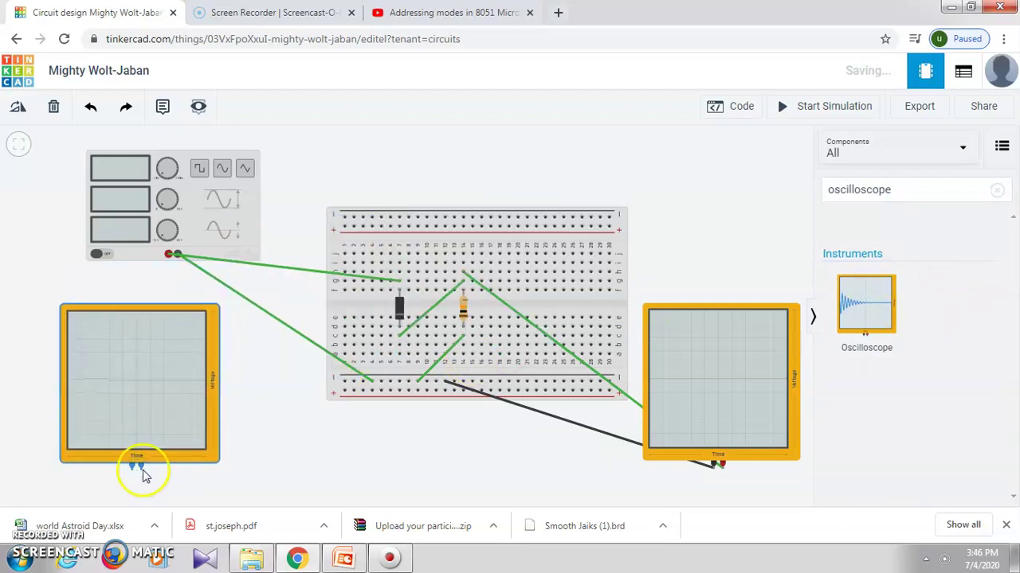
# Step: Wire the new scope's positive terminal to the diode's input row and negative terminal to the ground rail
pyautogui.click(137, 471)
pyautogui.click(141, 472)
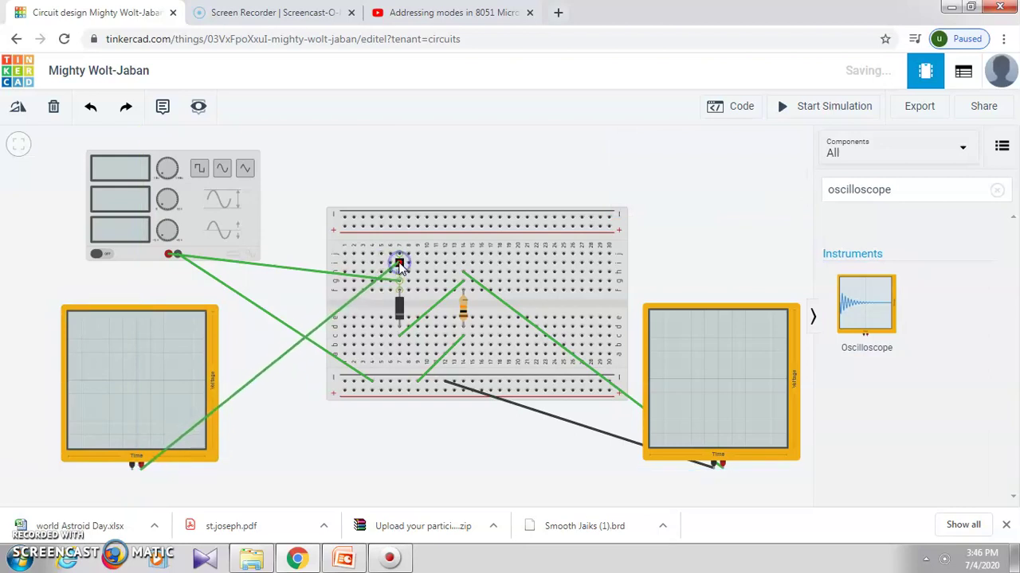
pyautogui.click(399, 265)
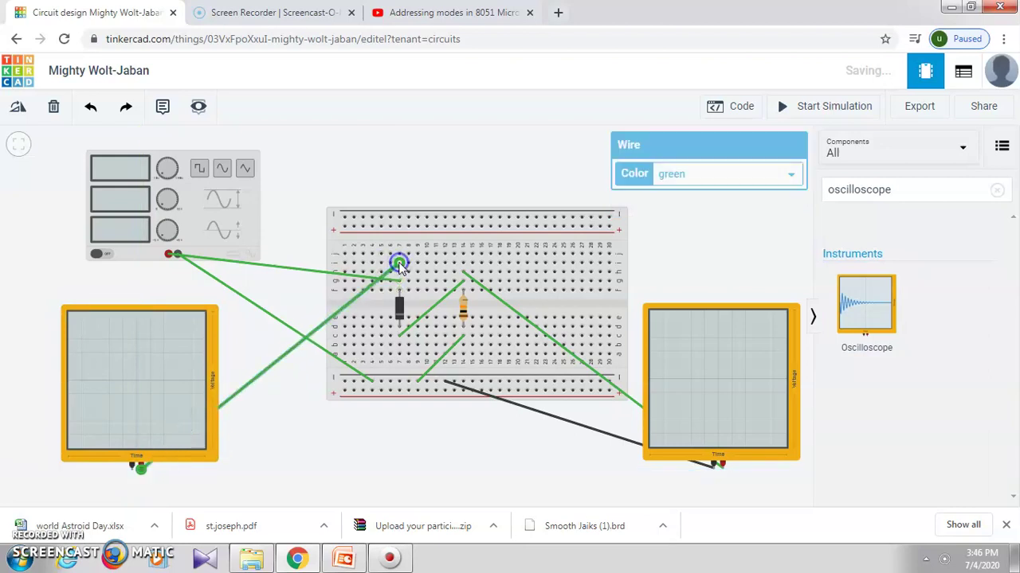
pyautogui.click(136, 470)
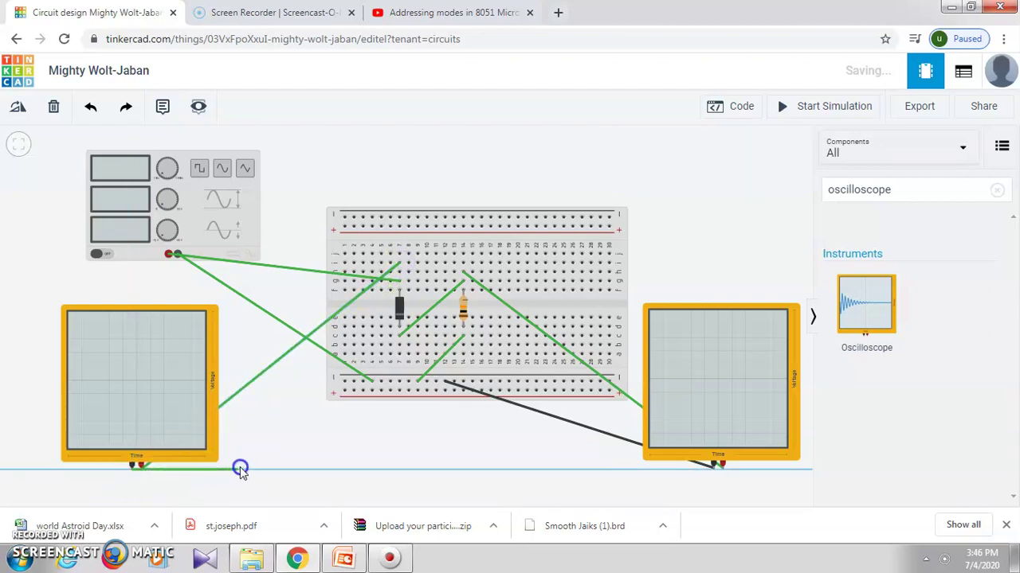
pyautogui.click(399, 383)
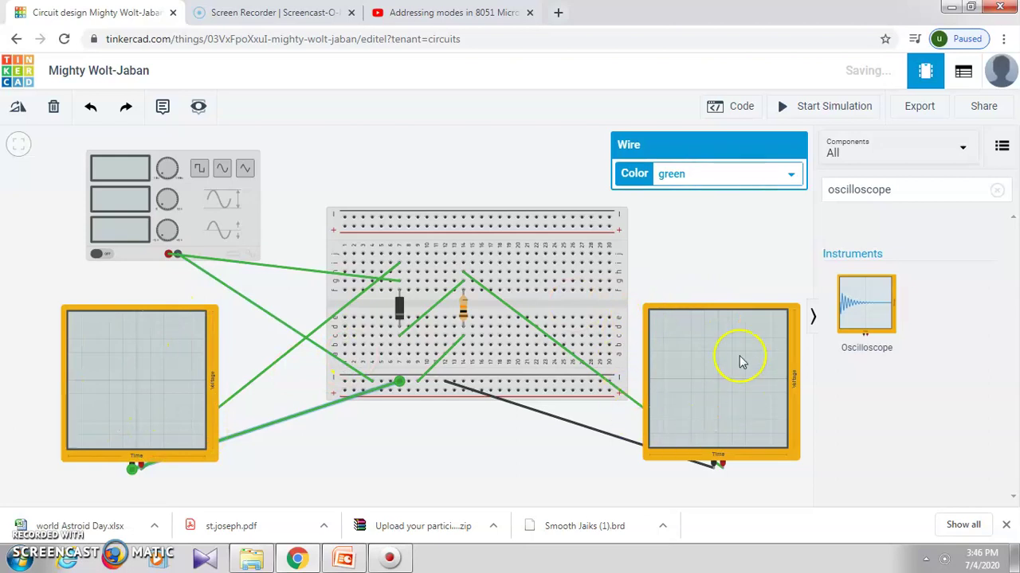
# Step: Run the simulation with the left oscilloscope at 10 ms per division, then stop it
pyautogui.click(834, 106)
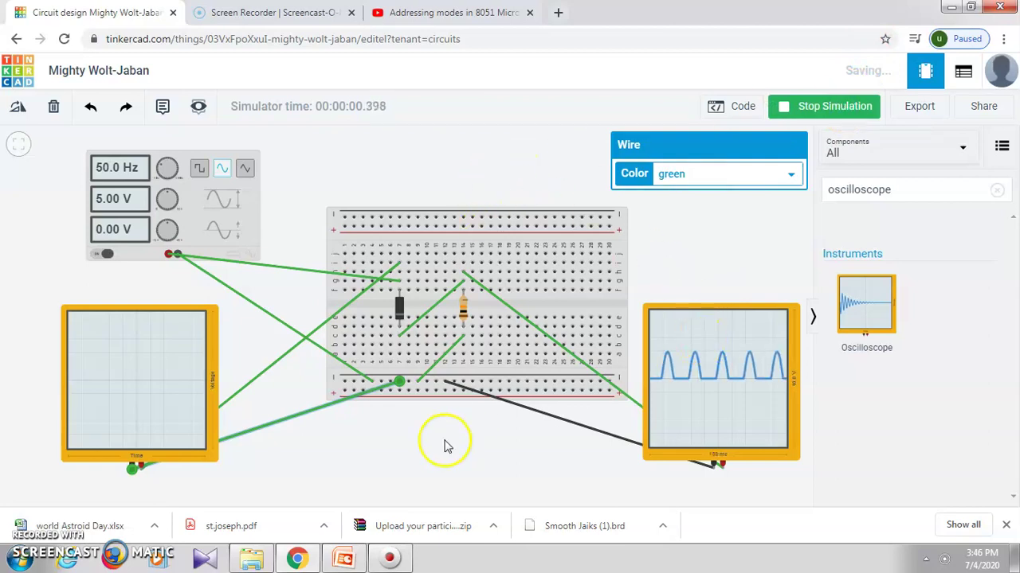
pyautogui.click(182, 431)
pyautogui.click(753, 207)
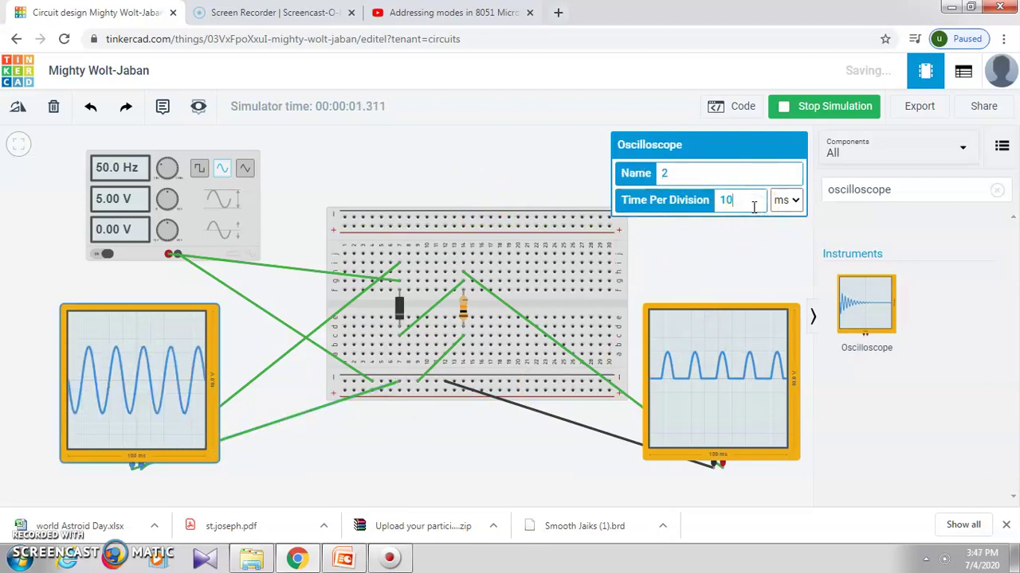
pyautogui.click(348, 481)
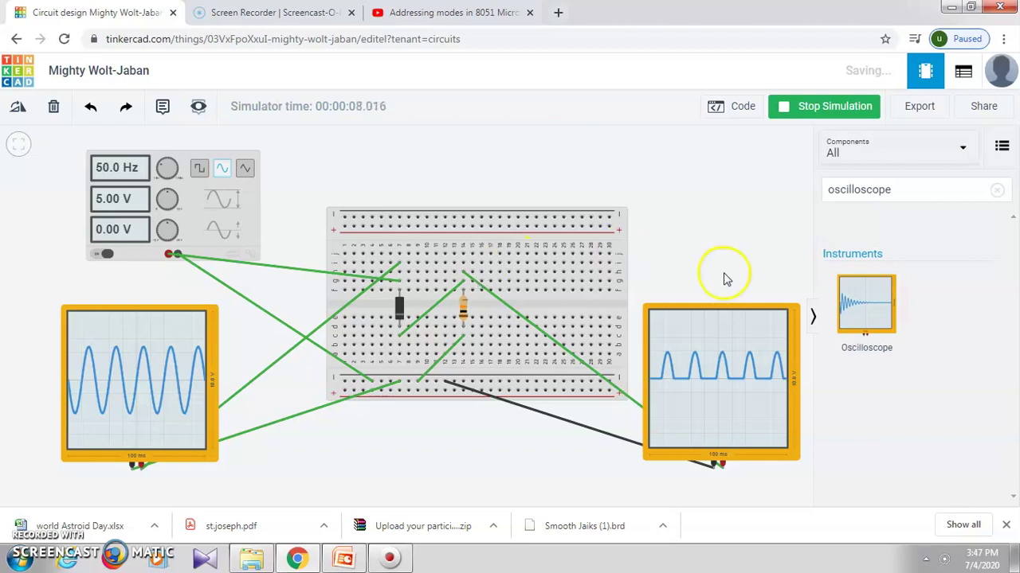
pyautogui.click(833, 111)
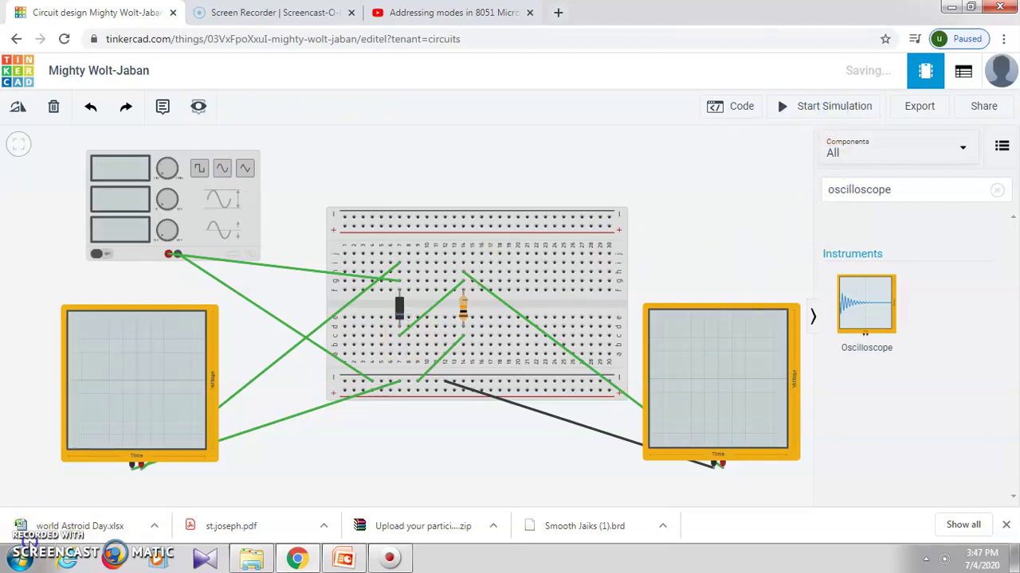